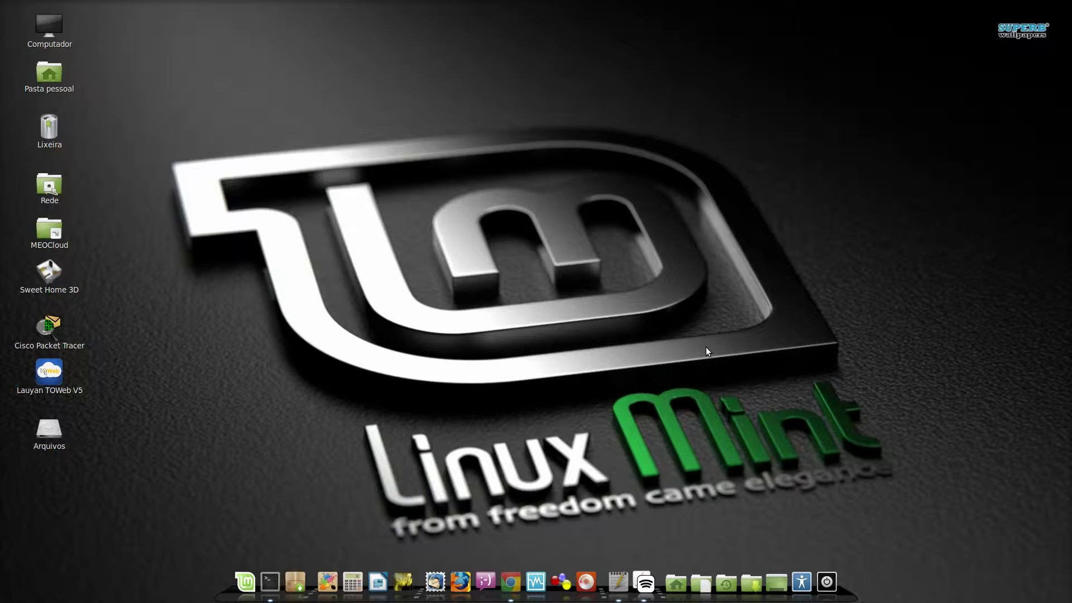
Launch VirtualBox, reposition the manager window, and start the Windows7-DualBoot virtual machine
click(539, 588)
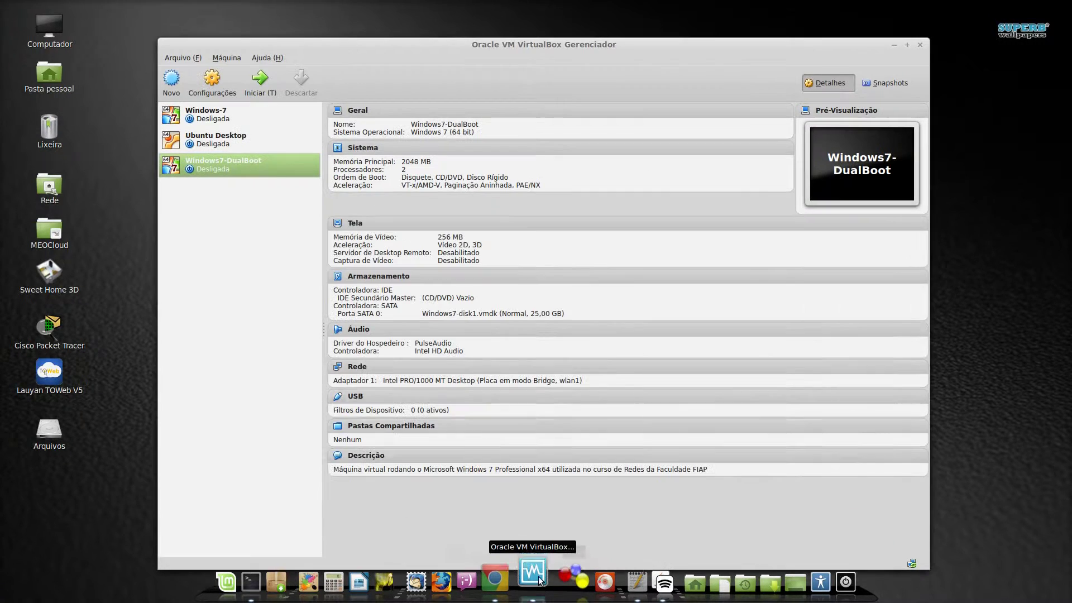
drag(551, 40, 541, 21)
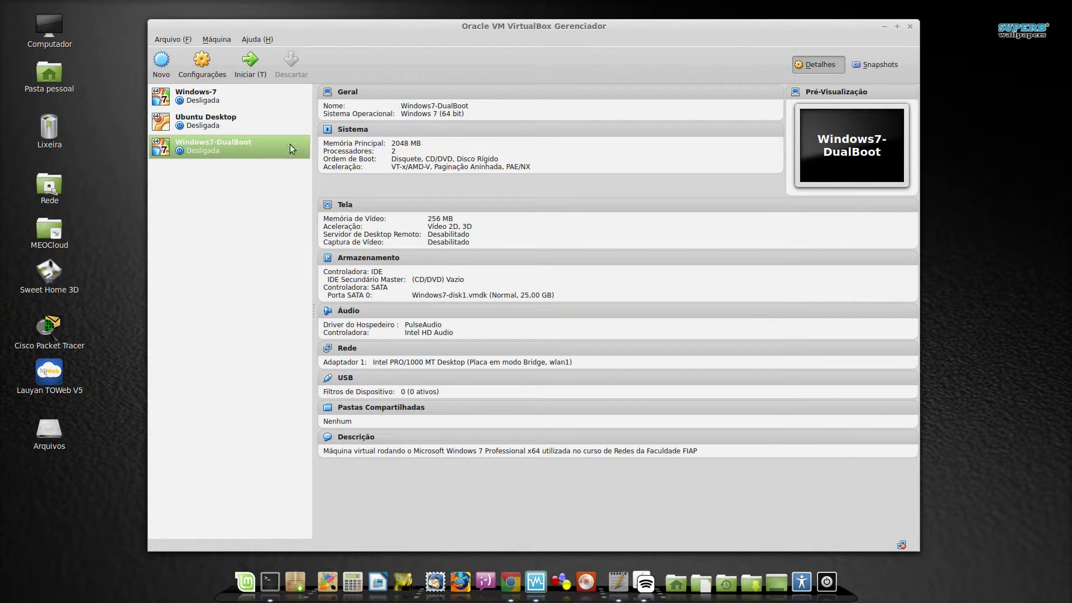
click(250, 61)
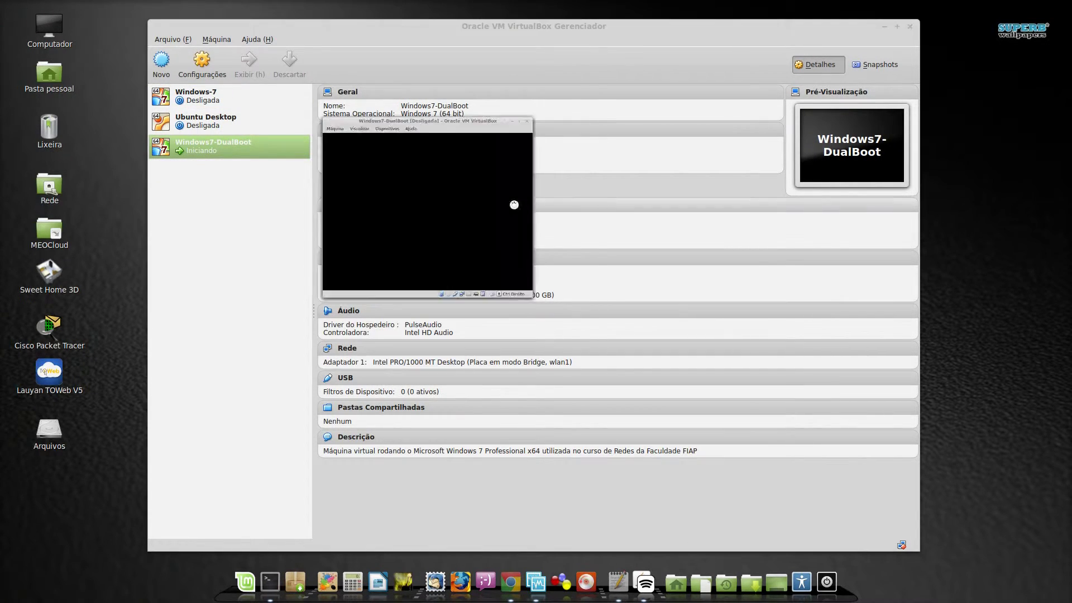
Start the VM with Iniciar, minimize the manager, and reposition the VM window
click(777, 28)
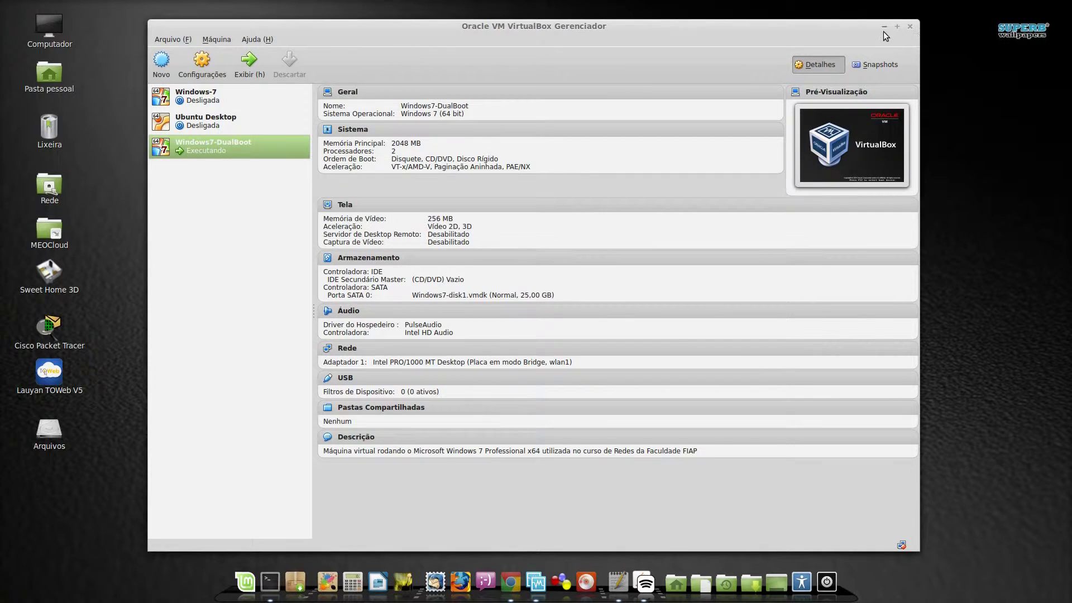
click(884, 27)
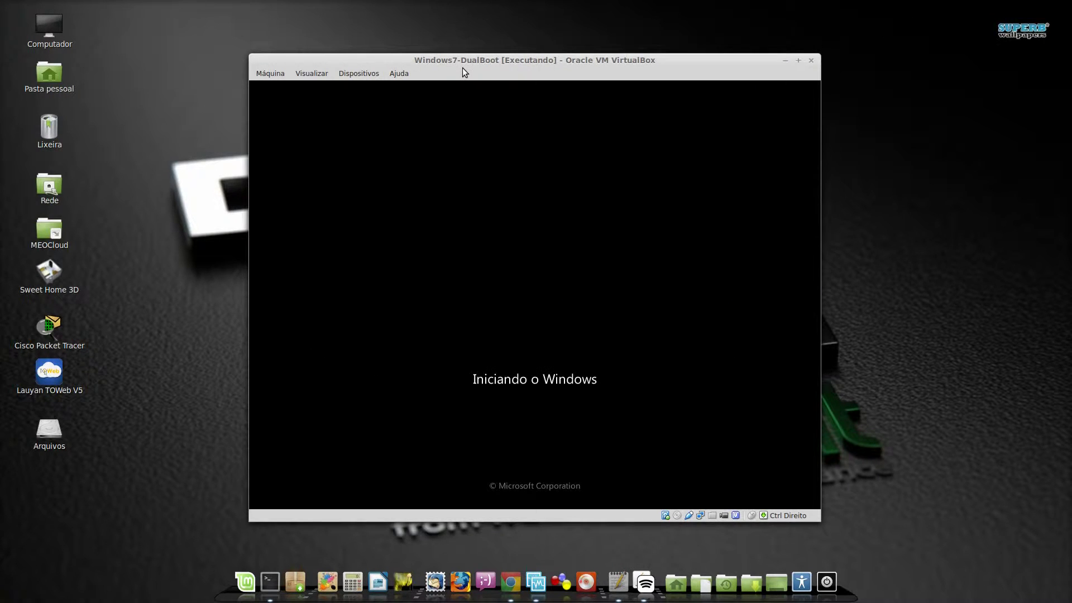
drag(487, 63, 471, 56)
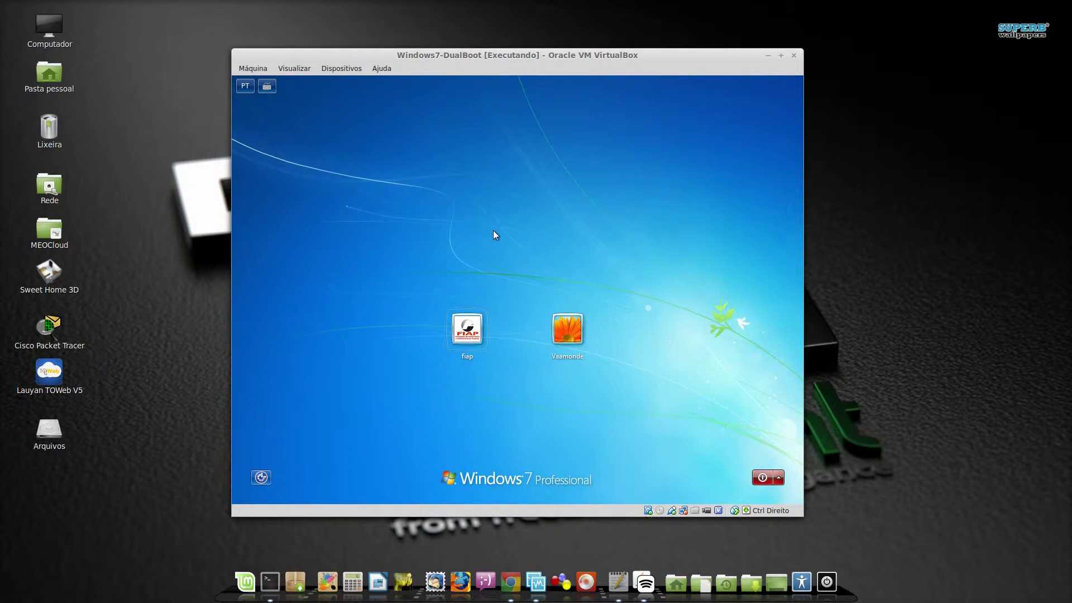
Log in to the Windows 7 user account with its password
click(571, 328)
click(506, 349)
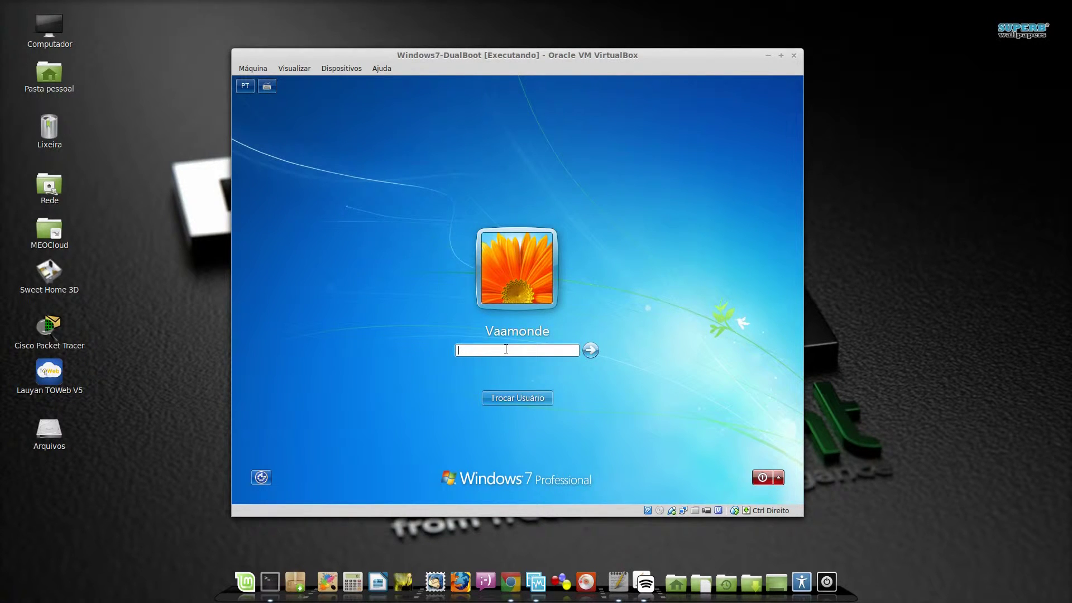
text(••••••)
click(591, 350)
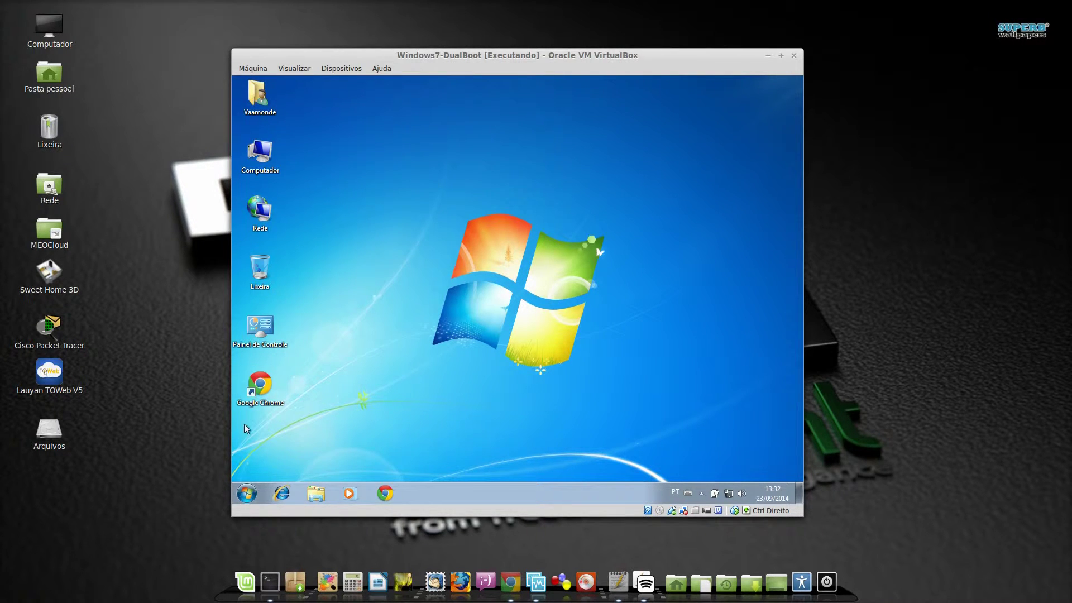
Open Computer Management from the Computador icon and show Disk Management
right_click(265, 156)
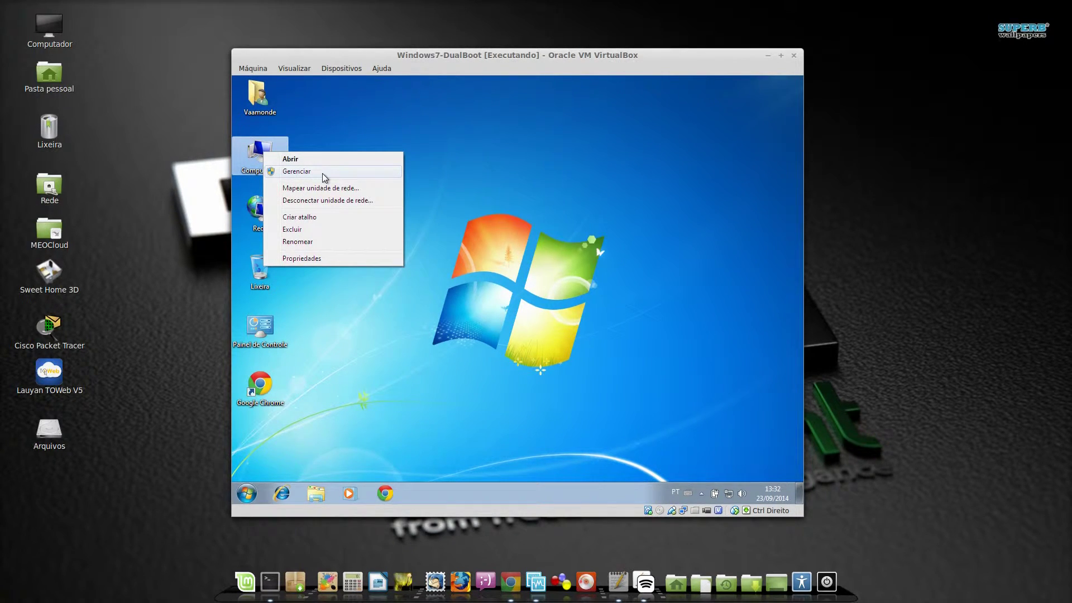
click(323, 173)
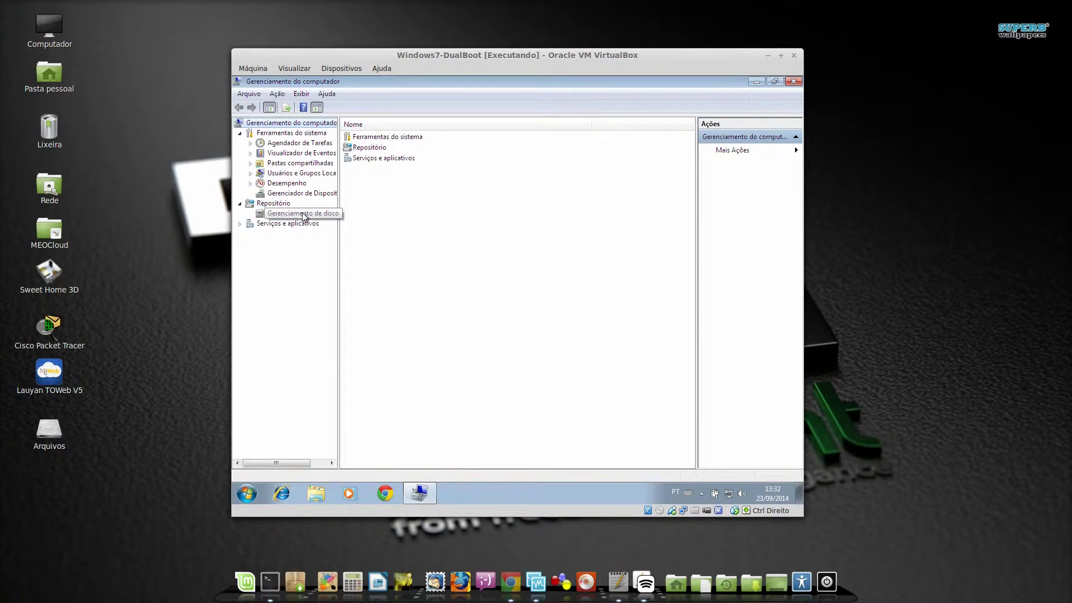
click(306, 215)
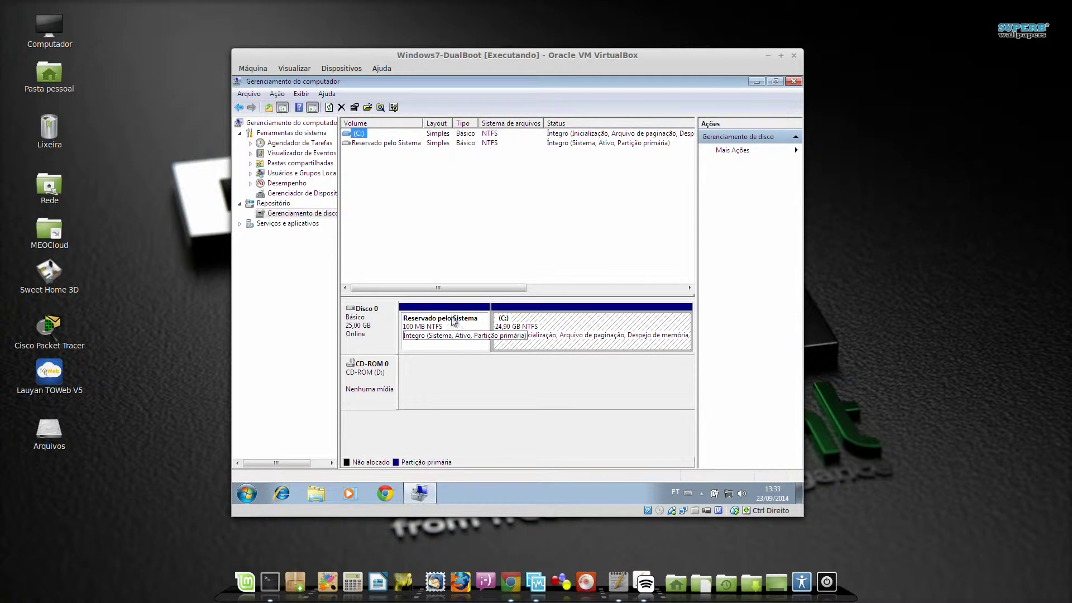
Shrink the C: volume by 12250 MB, then close Computer Management
click(584, 331)
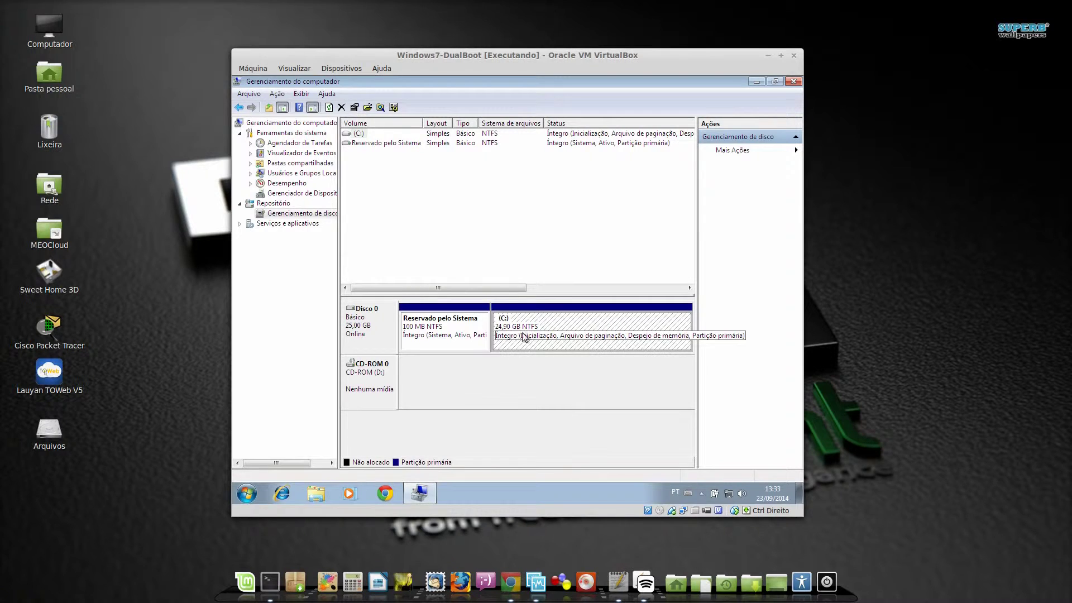
right_click(586, 323)
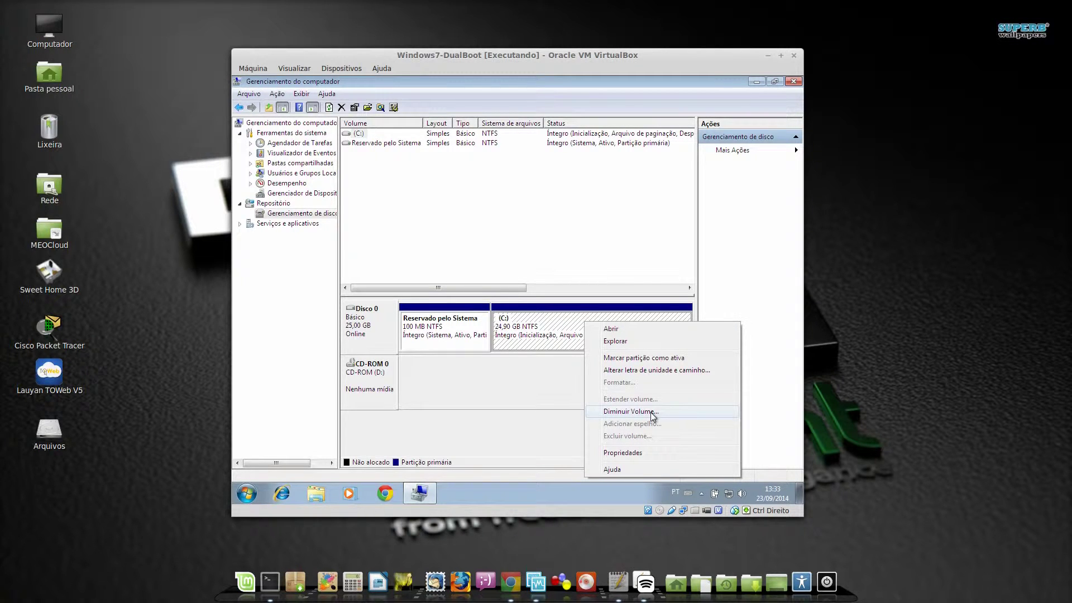
click(652, 412)
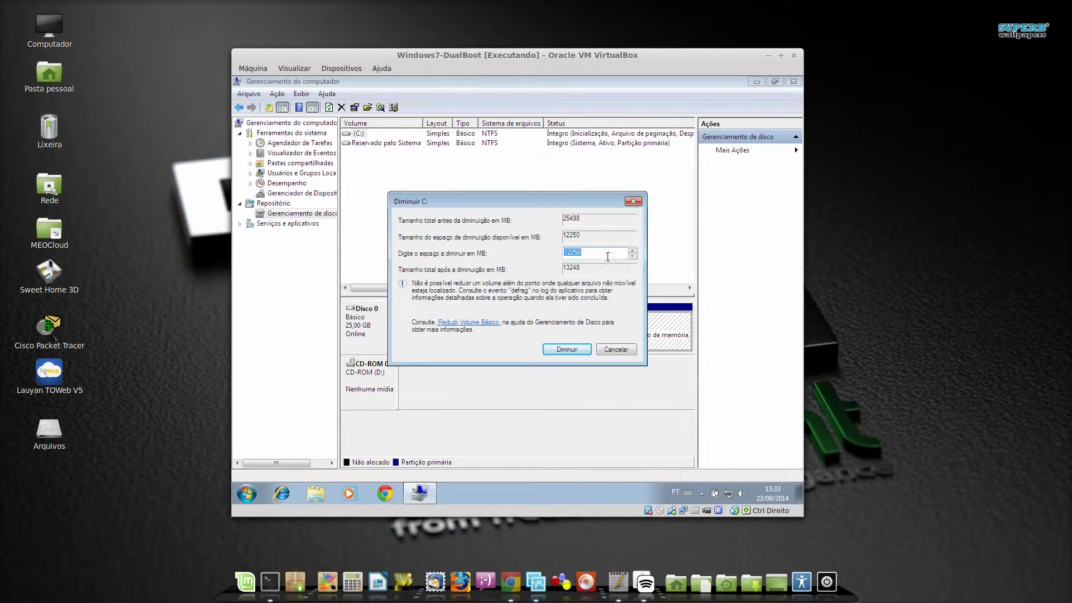
click(567, 351)
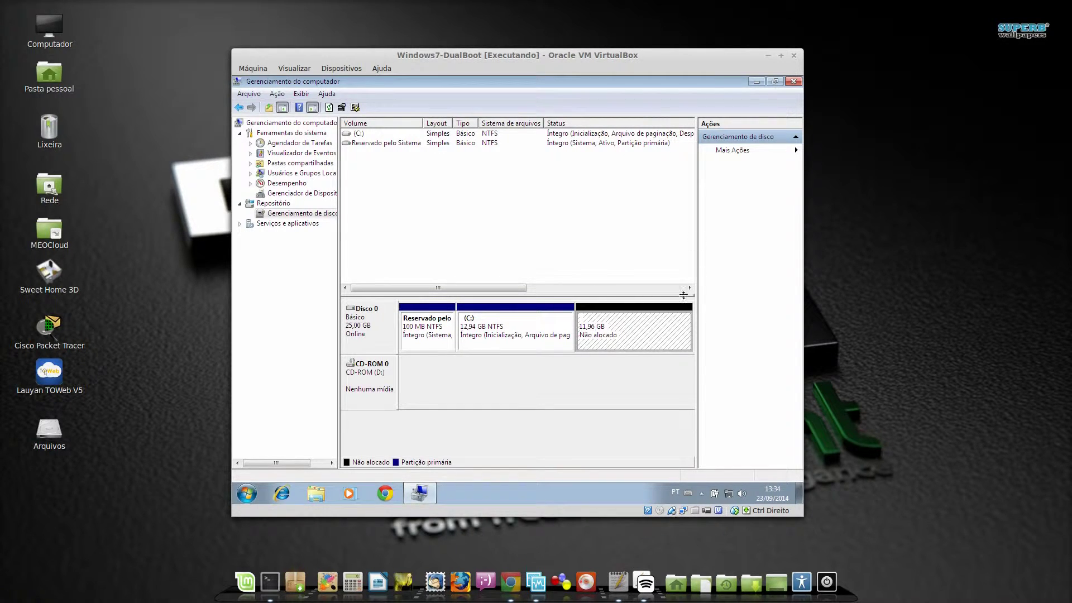
click(793, 82)
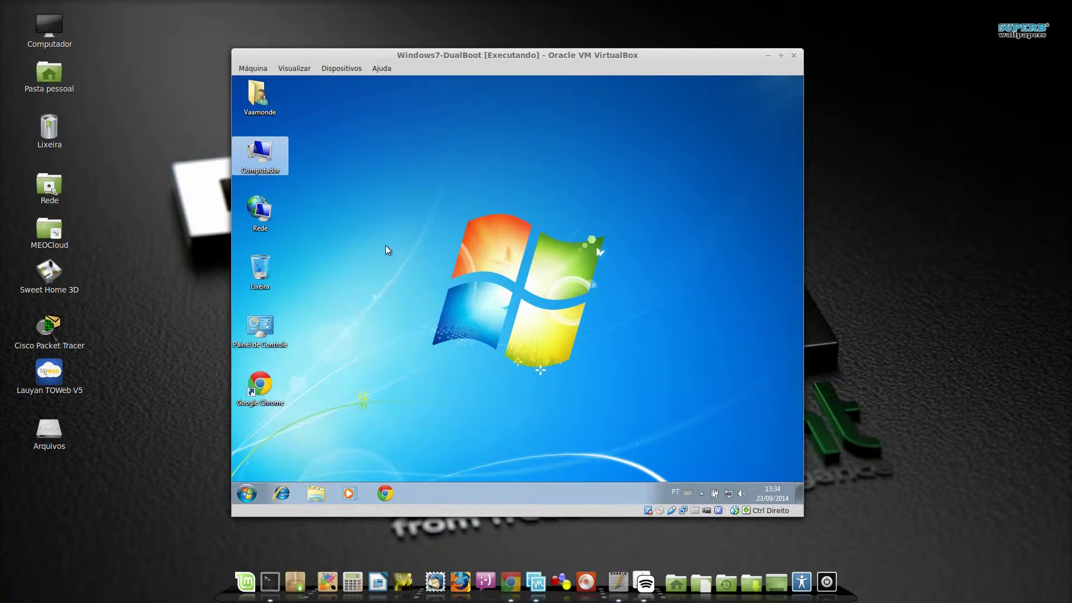
Insert ubuntu-14.04.1-desktop-amd64.iso into the VM's virtual CD/DVD drive
click(341, 69)
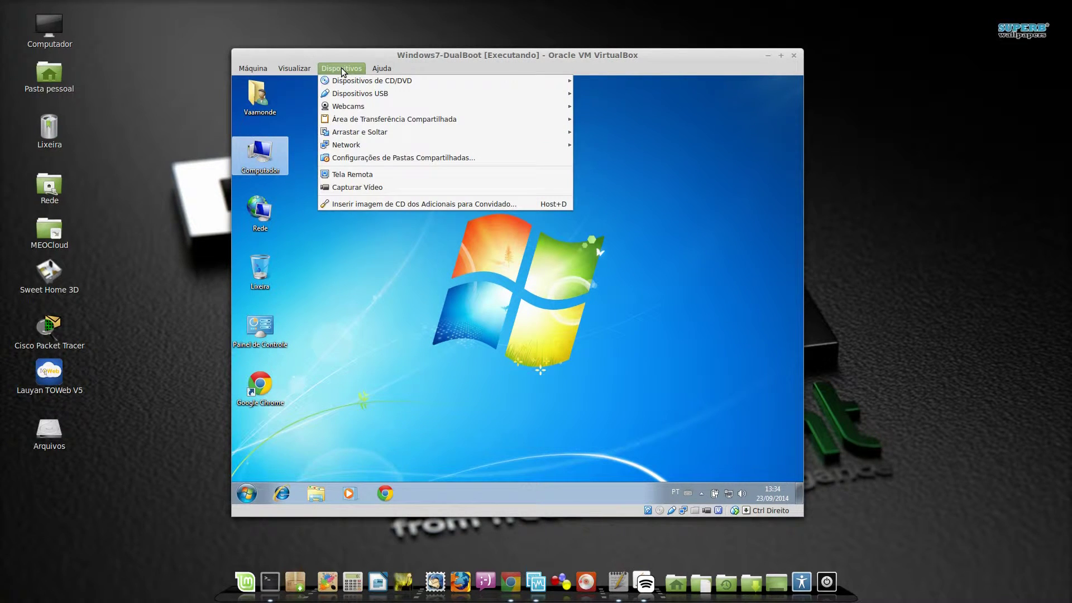
mouse_move(345, 81)
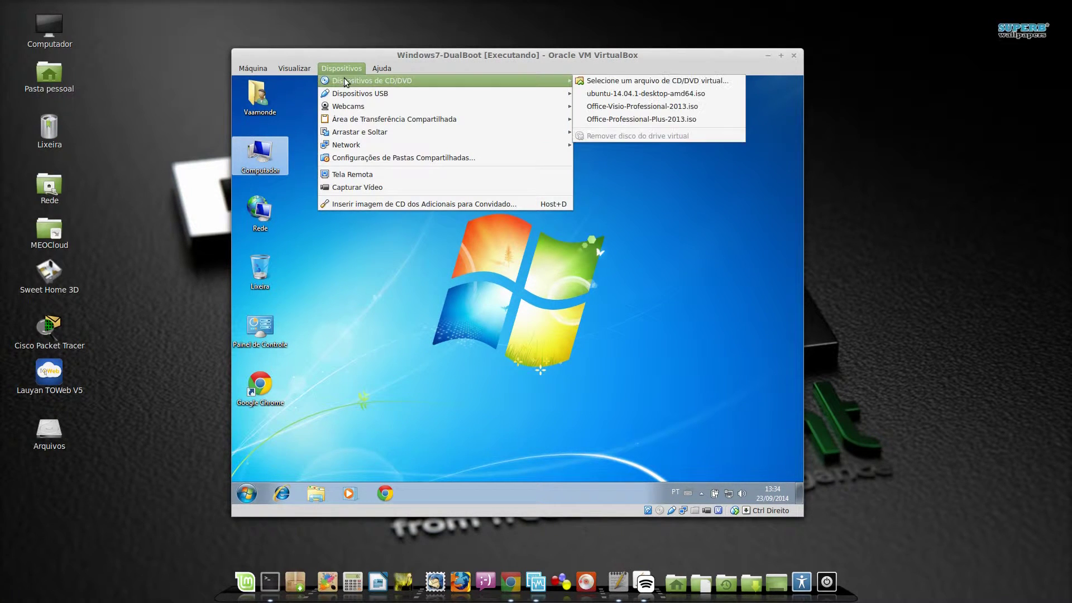
click(645, 94)
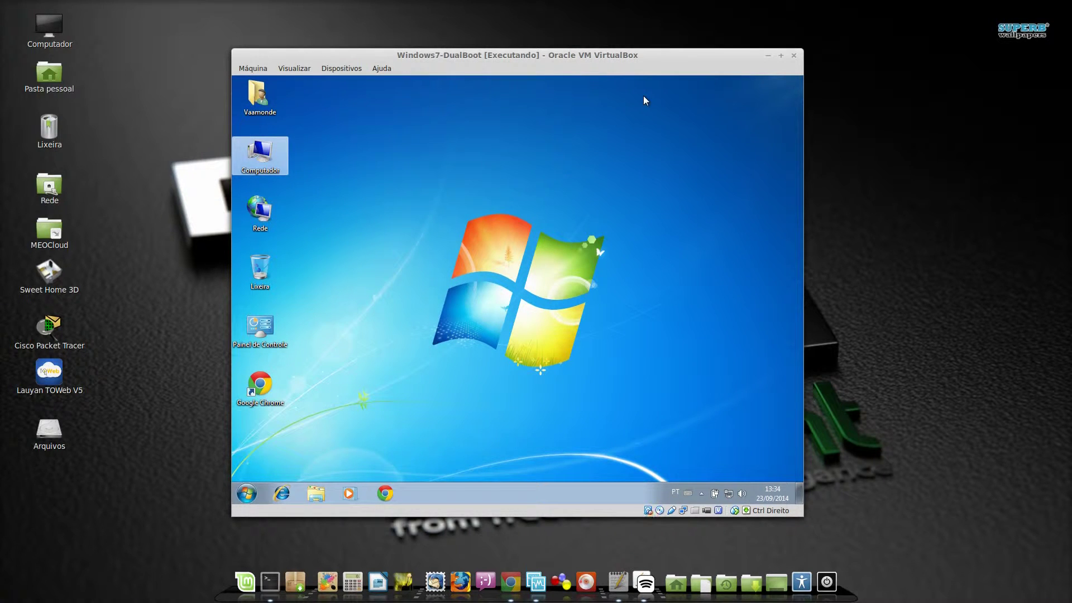
click(480, 296)
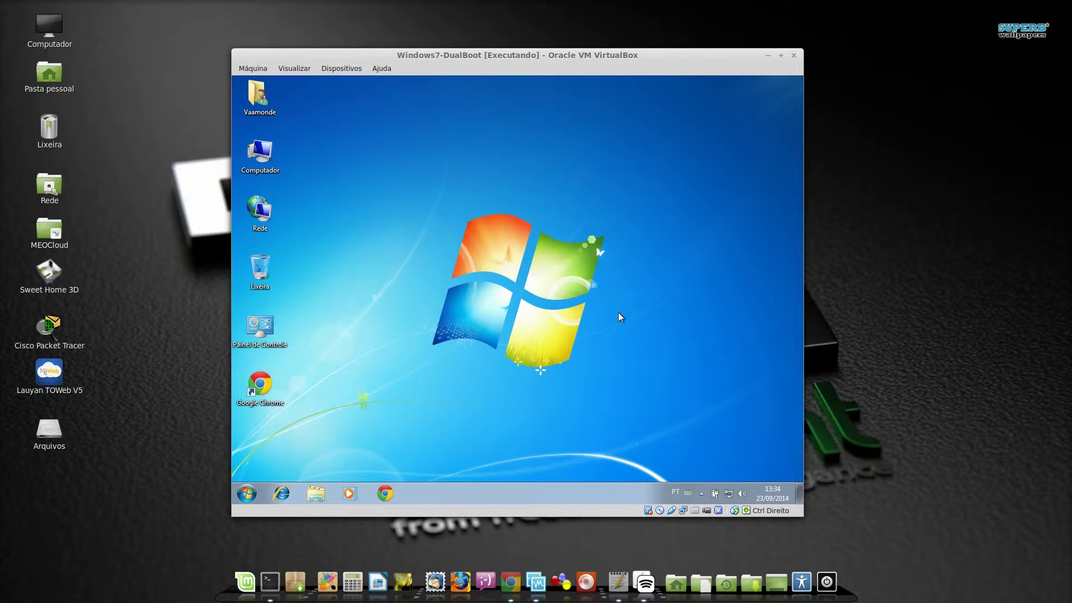
Restart Windows so it boots from the Ubuntu disc
click(247, 494)
click(425, 464)
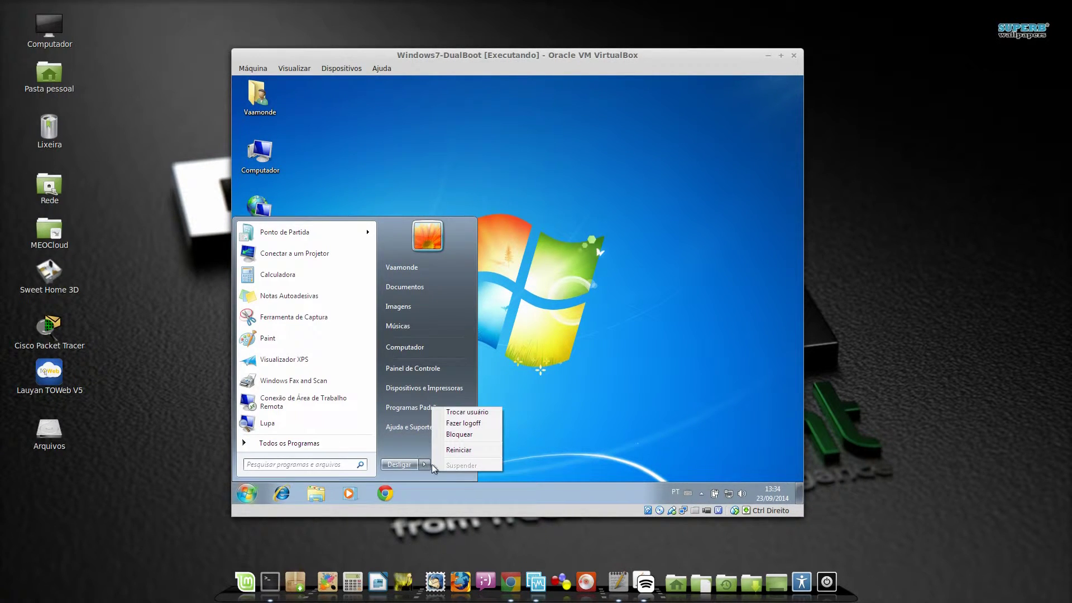
click(458, 451)
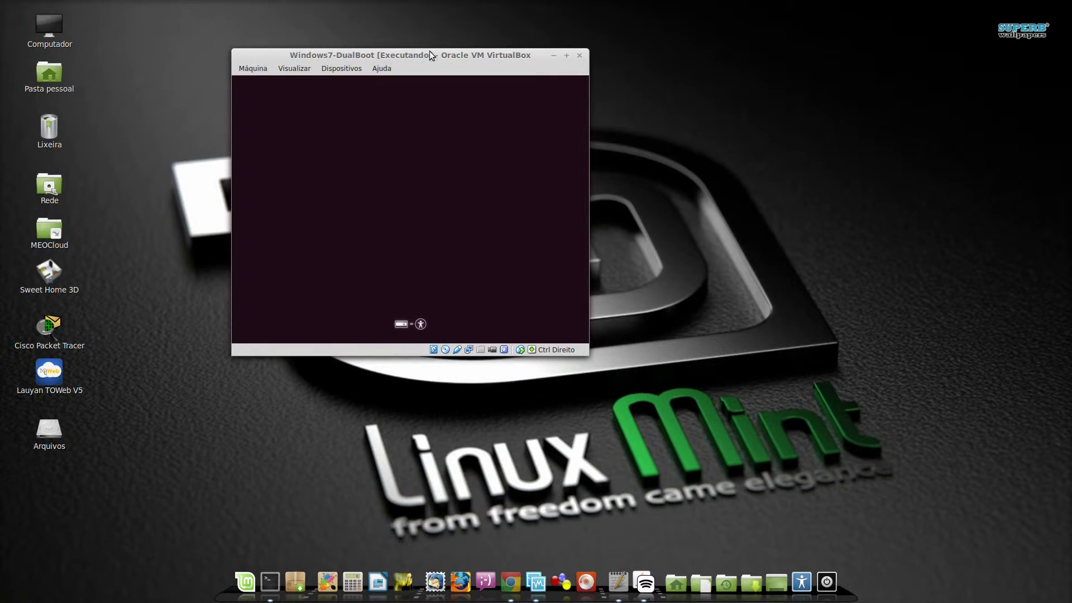
Set the installer language to Português do Brasil and begin installing Ubuntu
drag(430, 51, 581, 89)
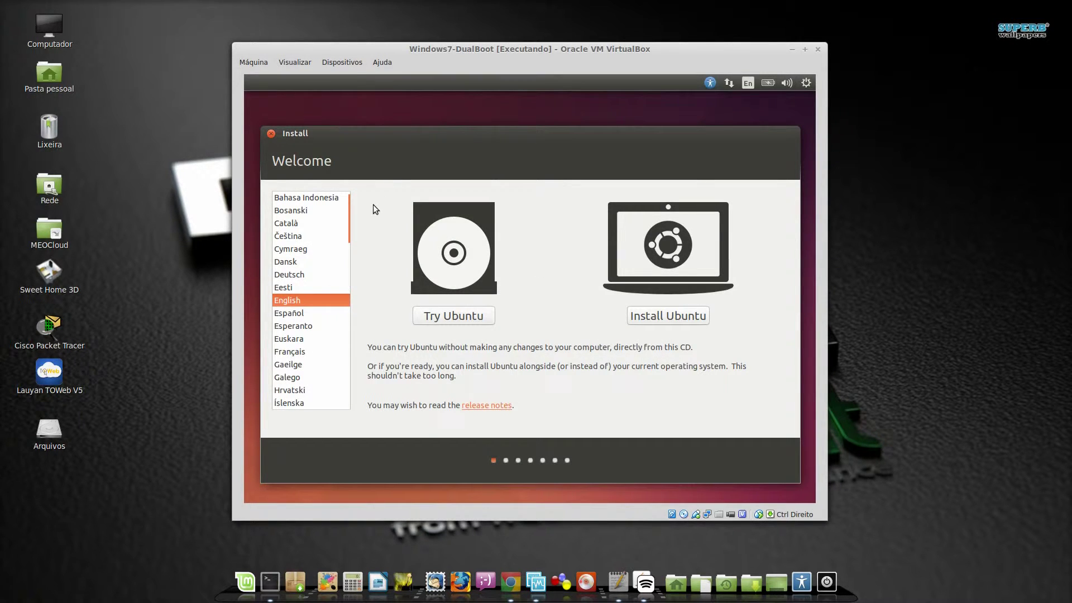
drag(354, 213, 360, 266)
click(316, 301)
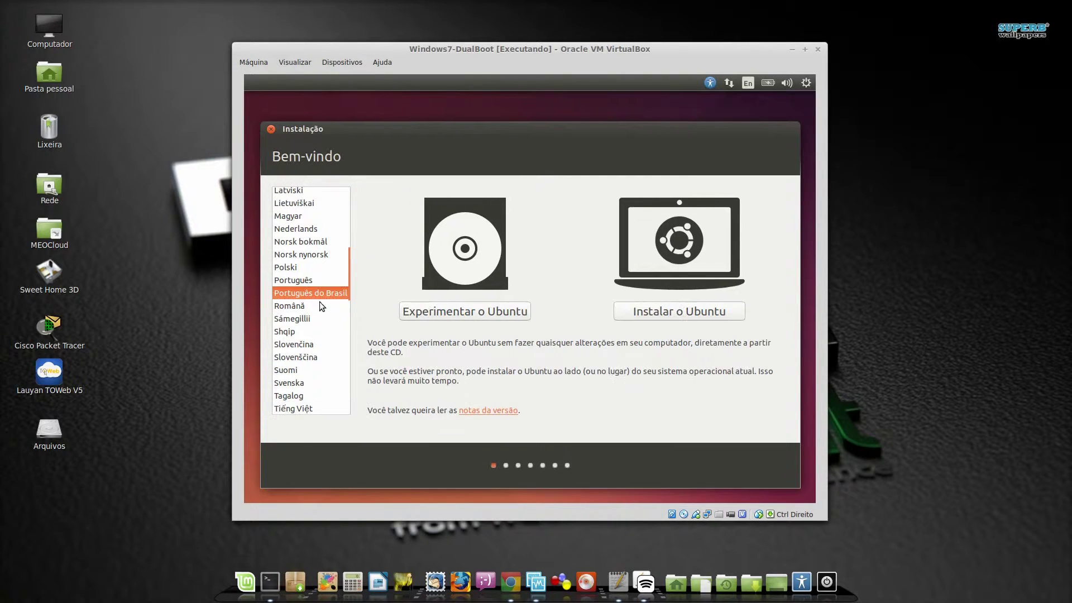
click(681, 313)
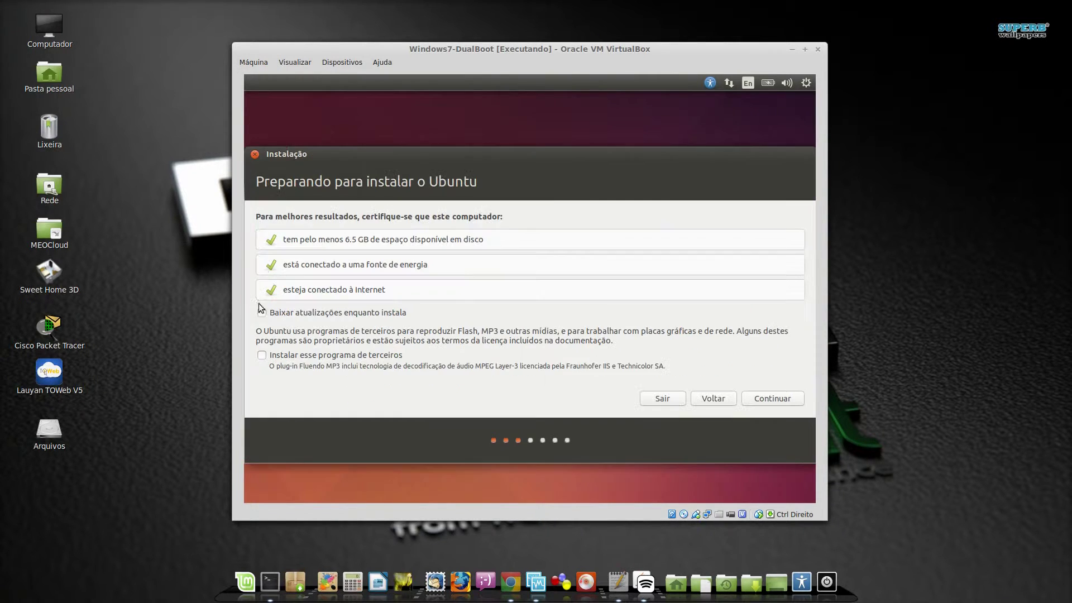
Enable downloading updates and third-party software during installation, then continue
click(262, 313)
click(262, 355)
click(774, 401)
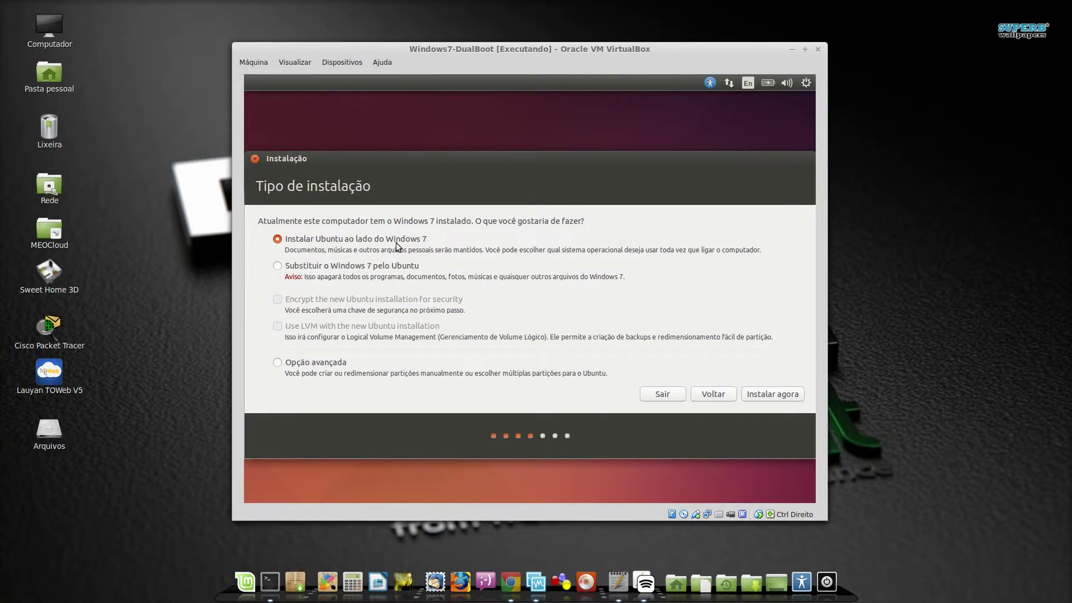
Start the install, confirm Sao Paulo as location, and accept the Português (Brasil) keyboard
click(765, 397)
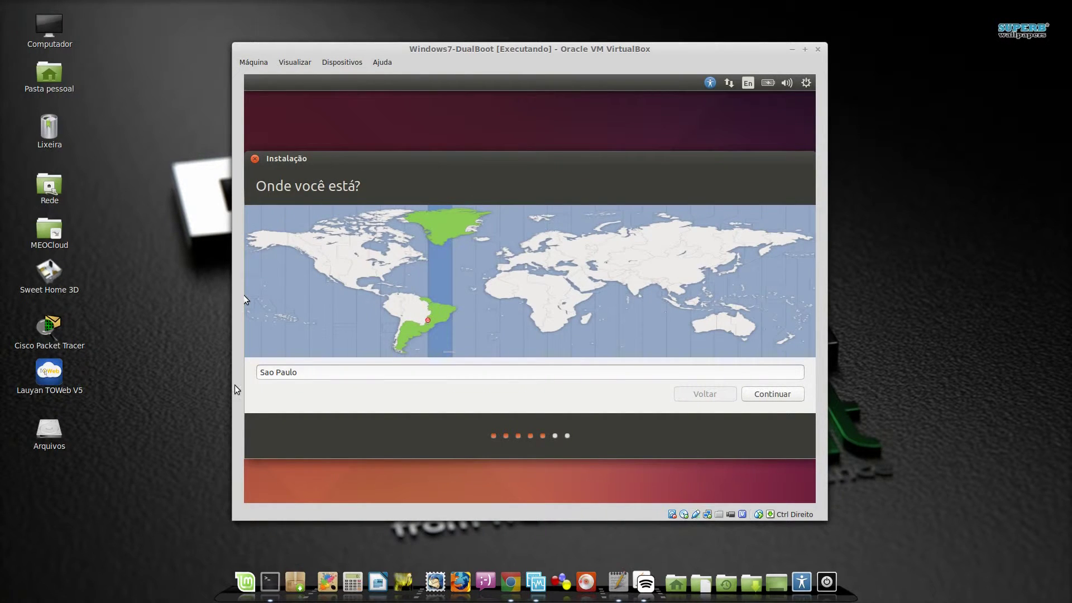
click(774, 398)
click(325, 351)
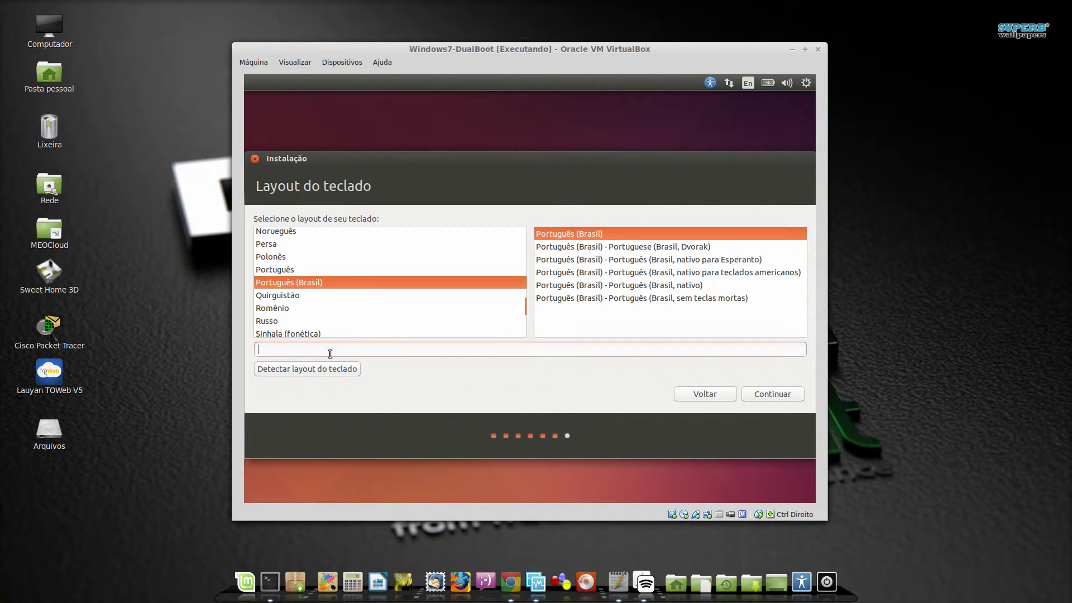
text(/\|;.,ã)
click(785, 394)
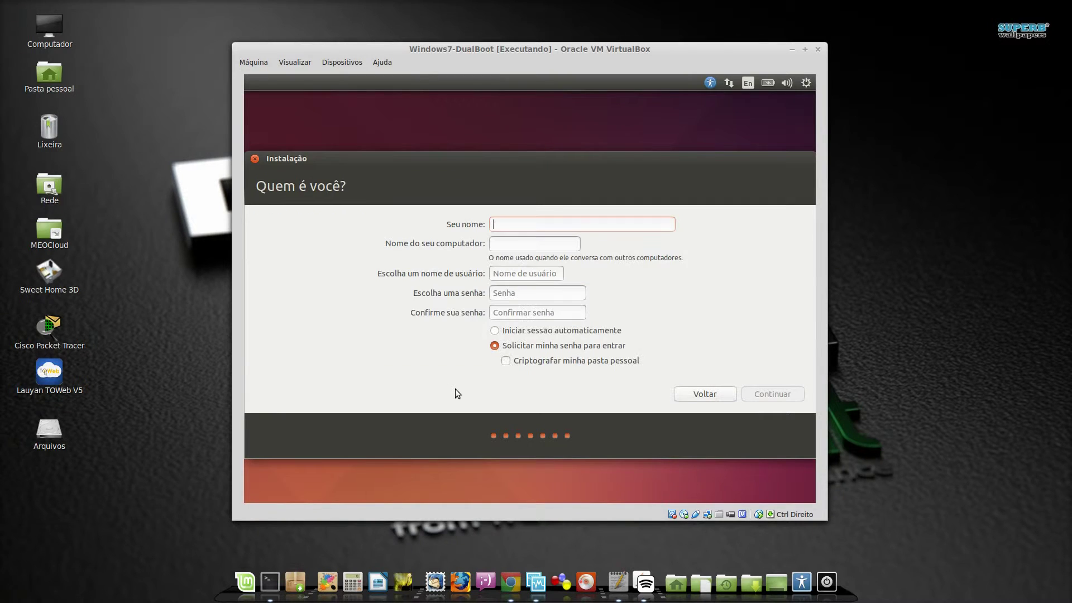
Enter the user's full name, username and password twice, then continue installing
text(Ro)
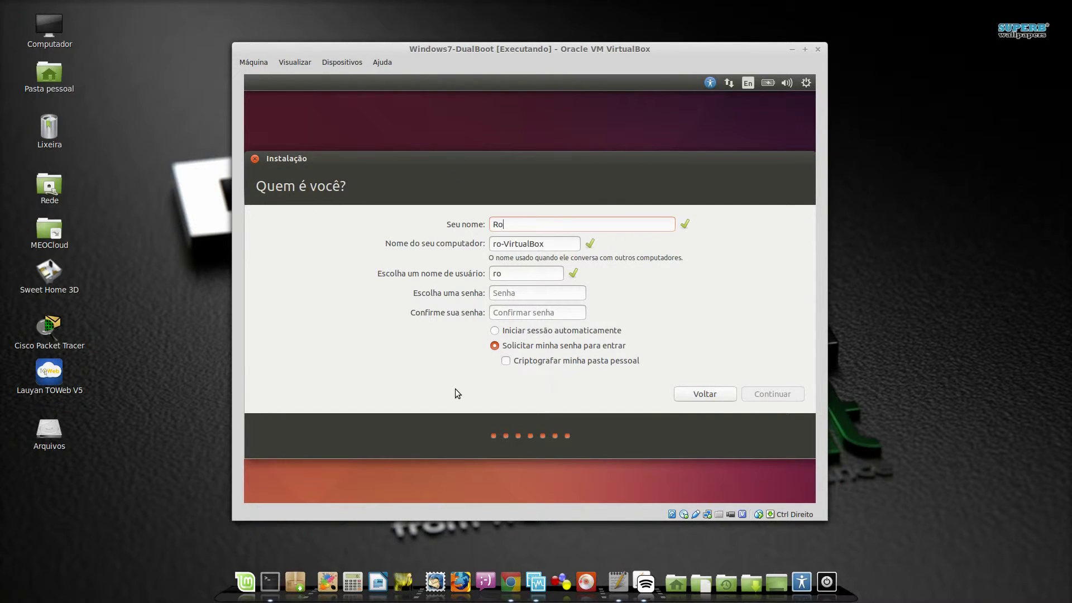
text(bson Vaamonde)
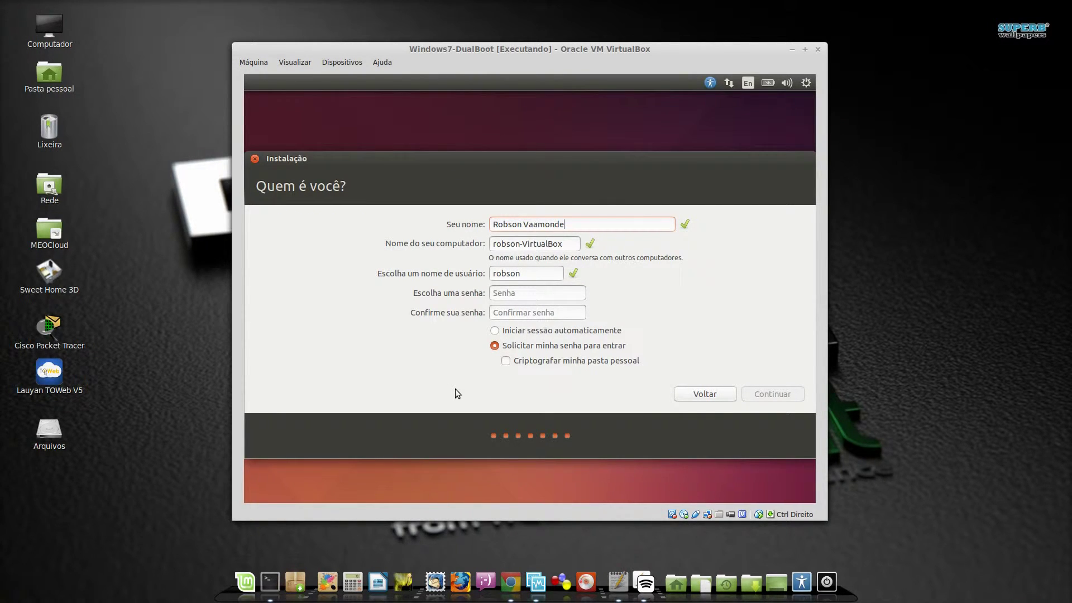
key(Tab)
key(Tab)
text(vaamonde)
key(Tab)
text(123456)
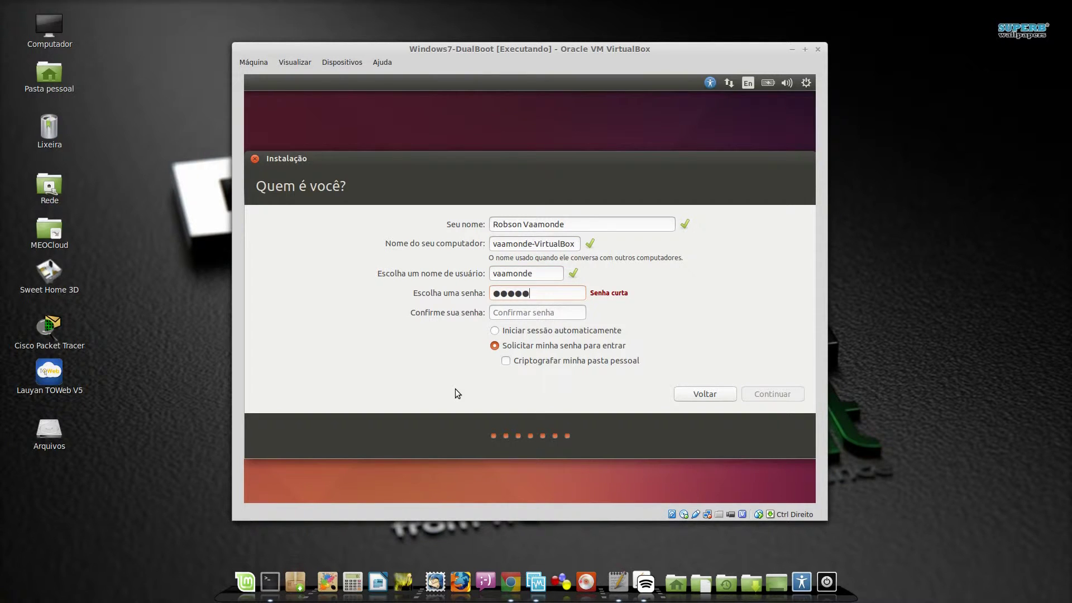
key(Tab)
text(123456)
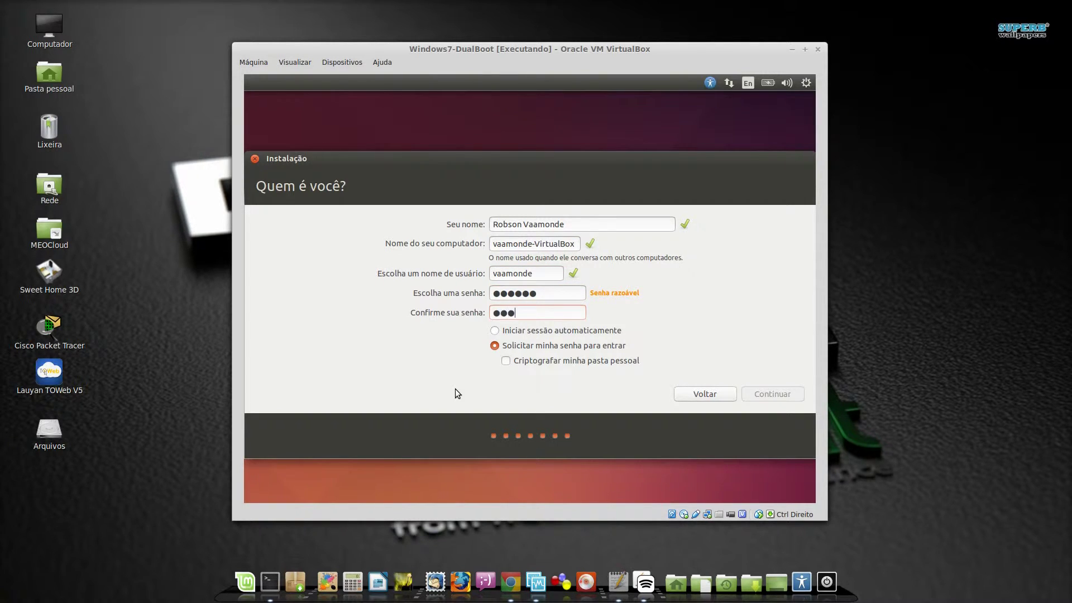
key(Tab)
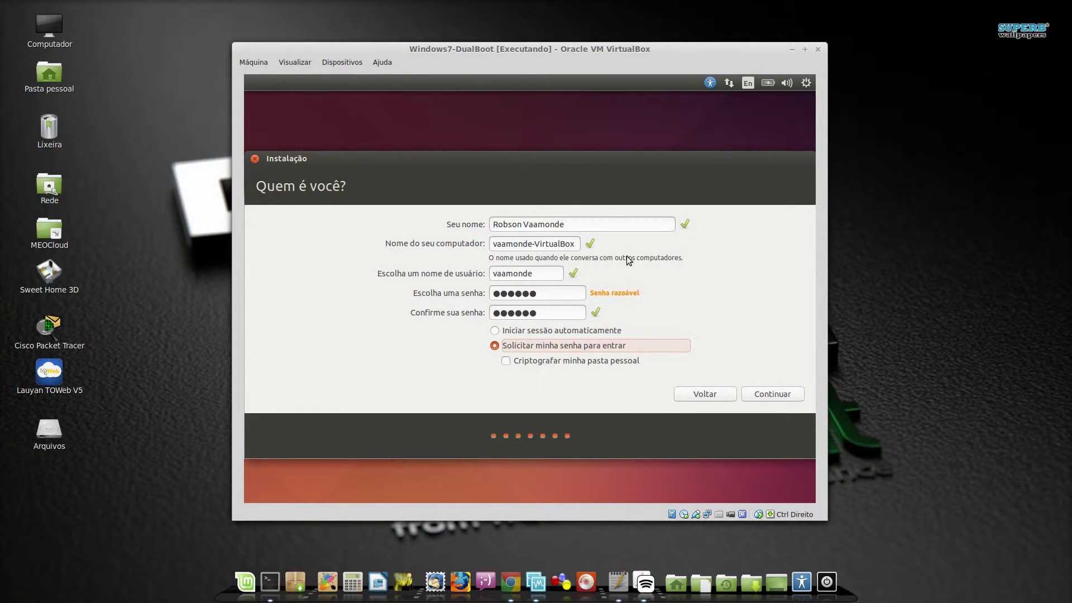
click(773, 393)
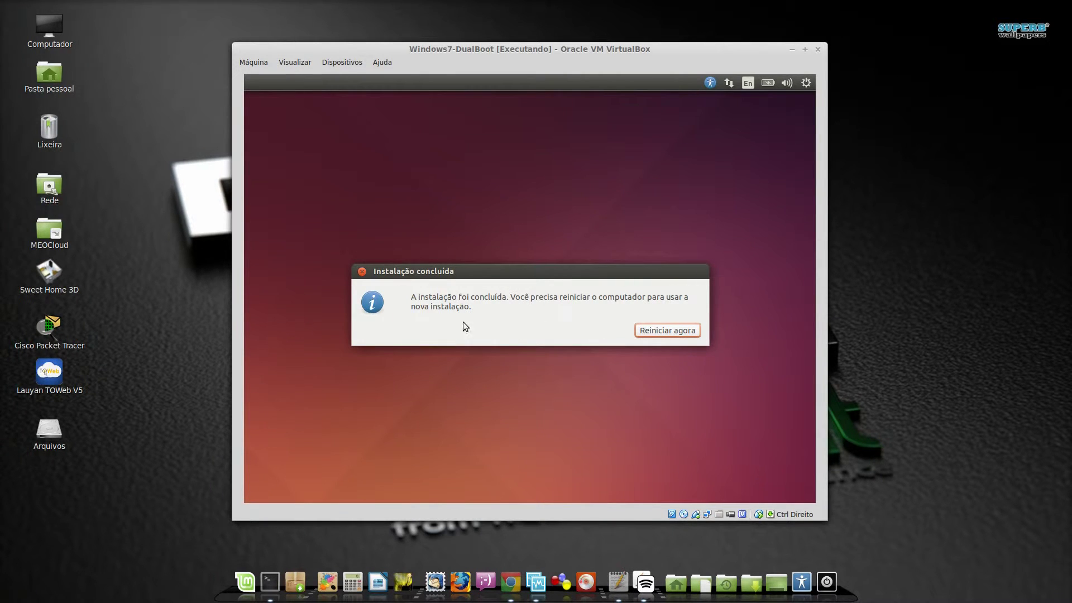
Restart the machine after installation, recentre the VM window, and confirm the remove-media prompt
click(670, 330)
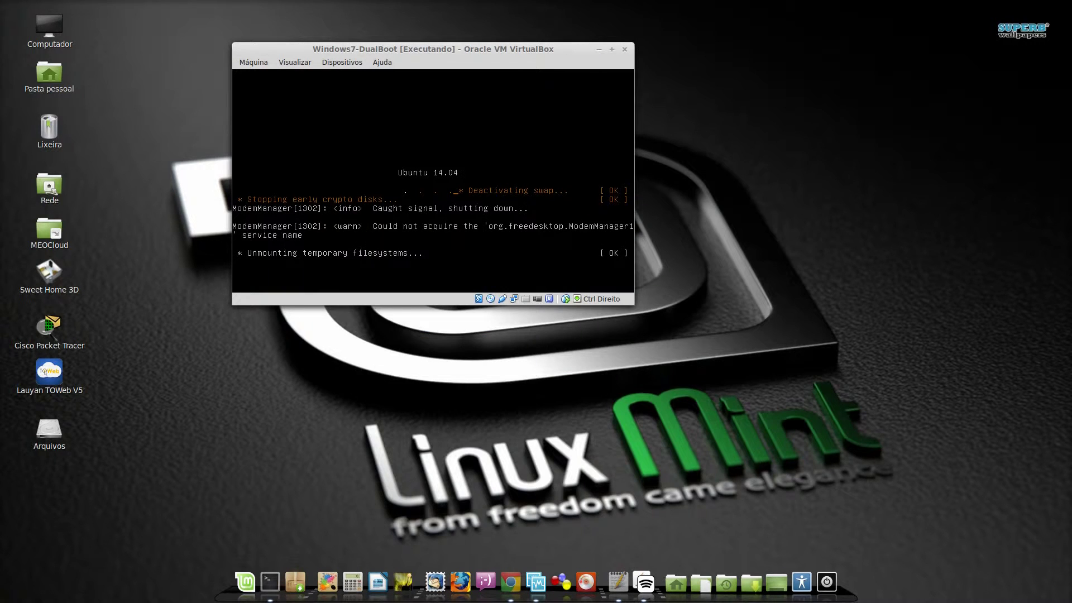
drag(451, 50, 553, 99)
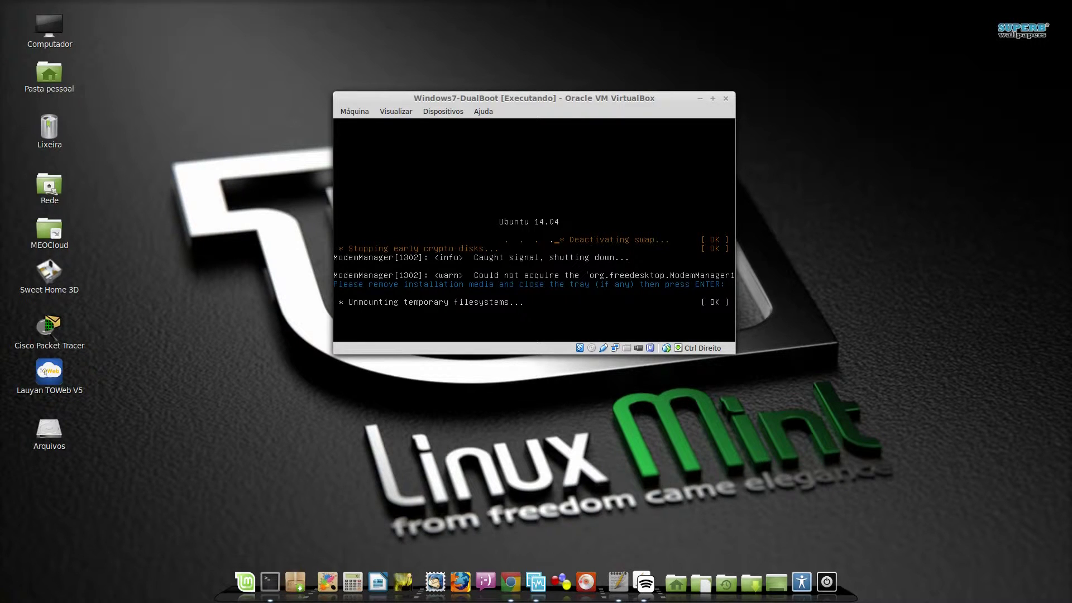
key(Return)
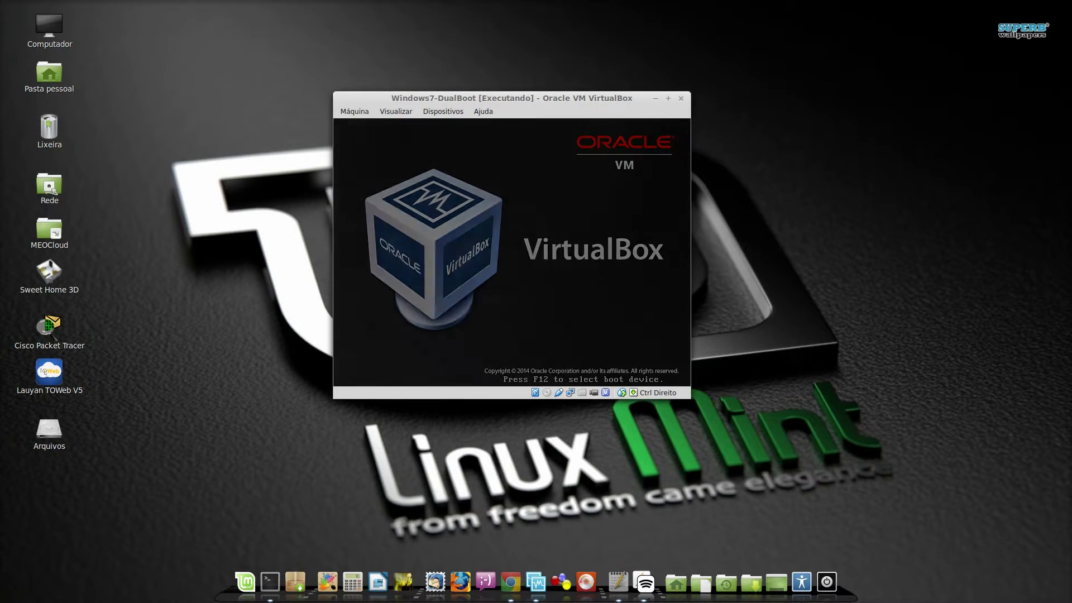
Browse the GRUB entries Ubuntu and Opções avançadas para Ubuntu, repositioning the VM window
key(Down)
key(Up)
key(Down)
key(Up)
key(Down)
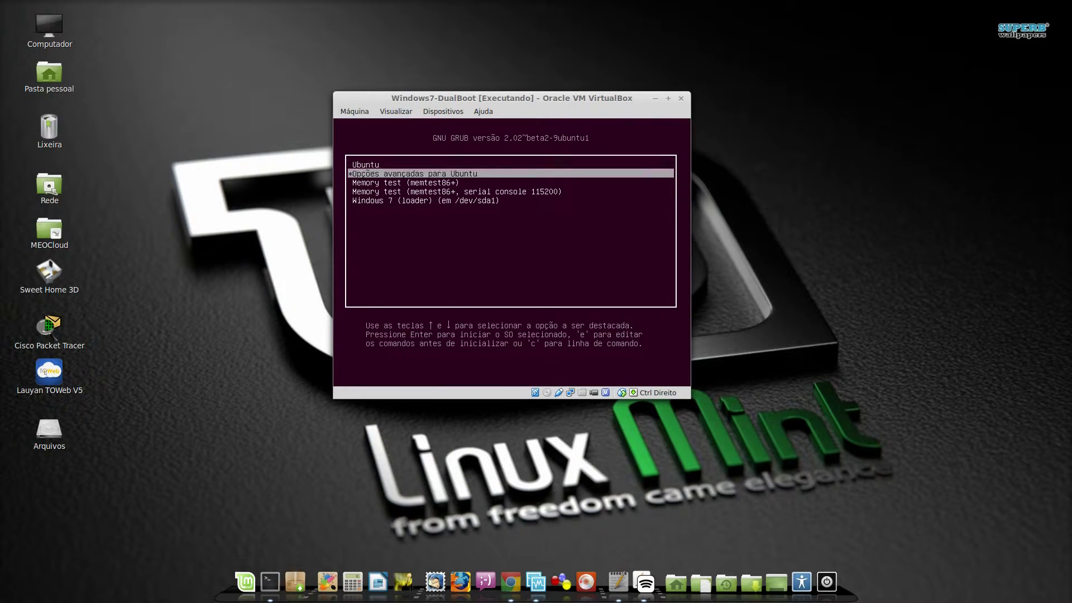
key(Up)
key(Down)
key(Up)
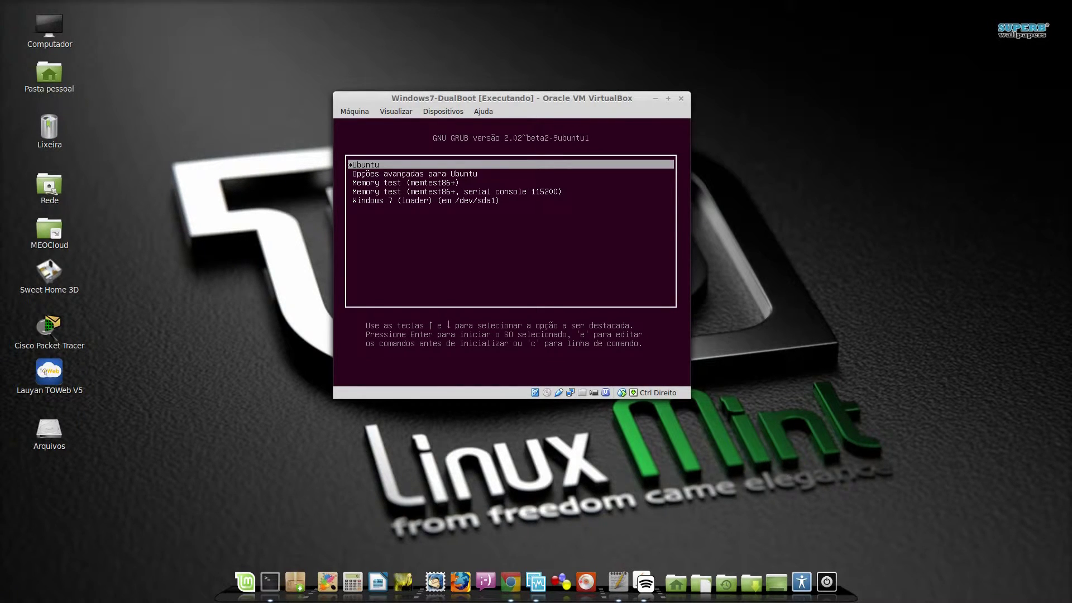
key(Down)
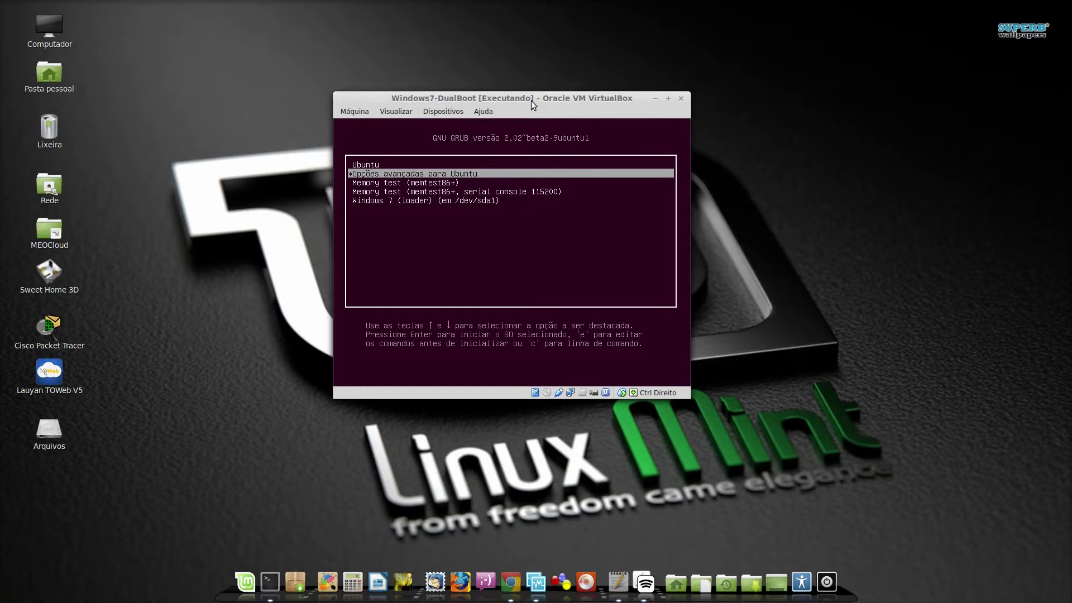
drag(531, 100, 577, 138)
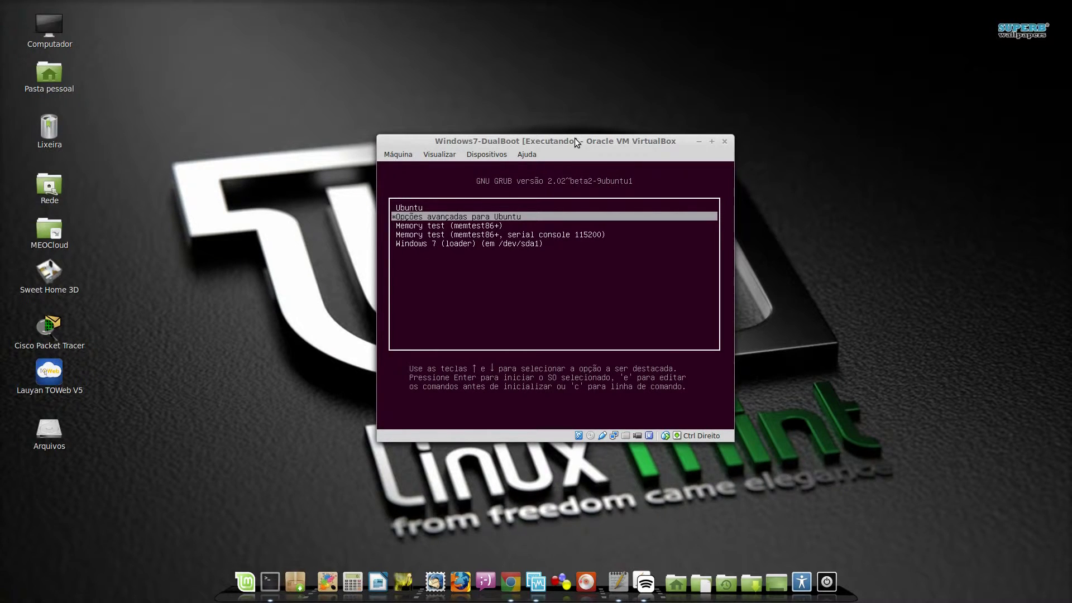
Check the Windows 7 and Memory test entries, then boot the Ubuntu entry
key(Up)
key(Down)
key(Down)
key(Down)
key(Down)
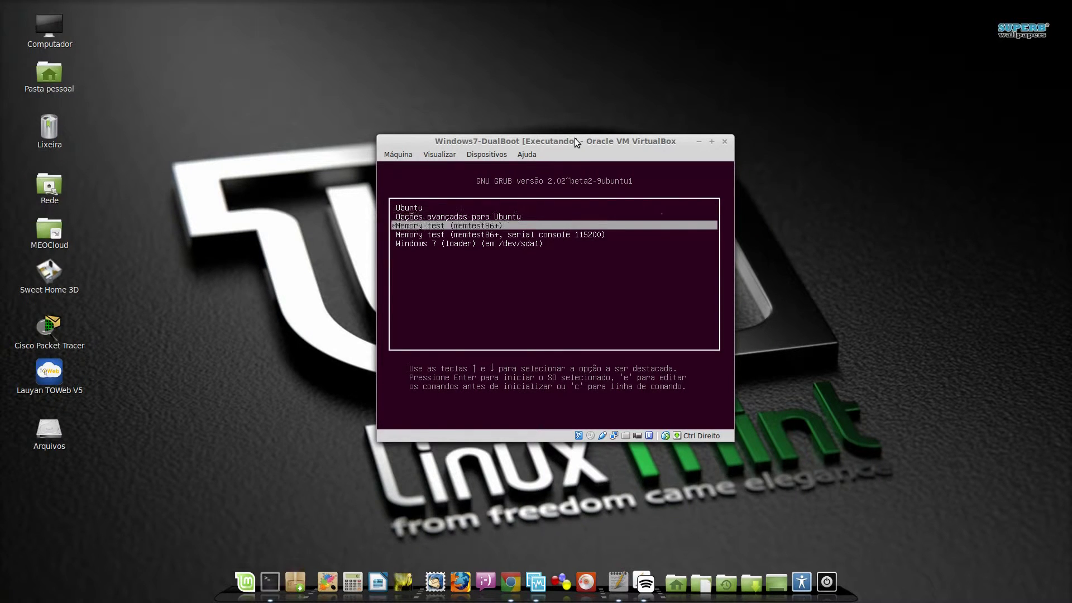
key(Up)
key(Up)
key(Up)
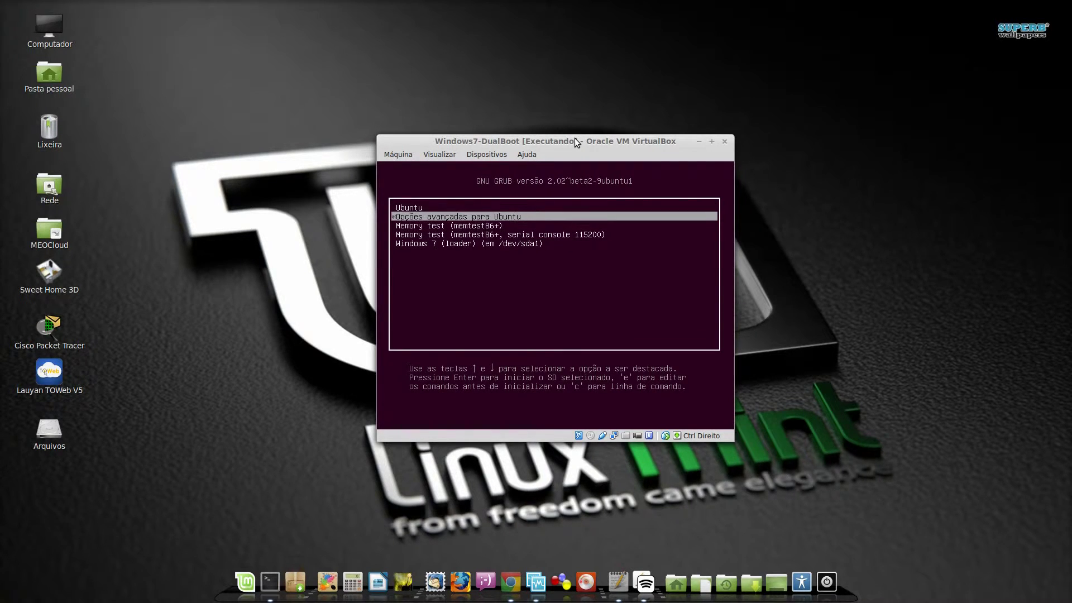
key(Down)
key(Down)
key(Down)
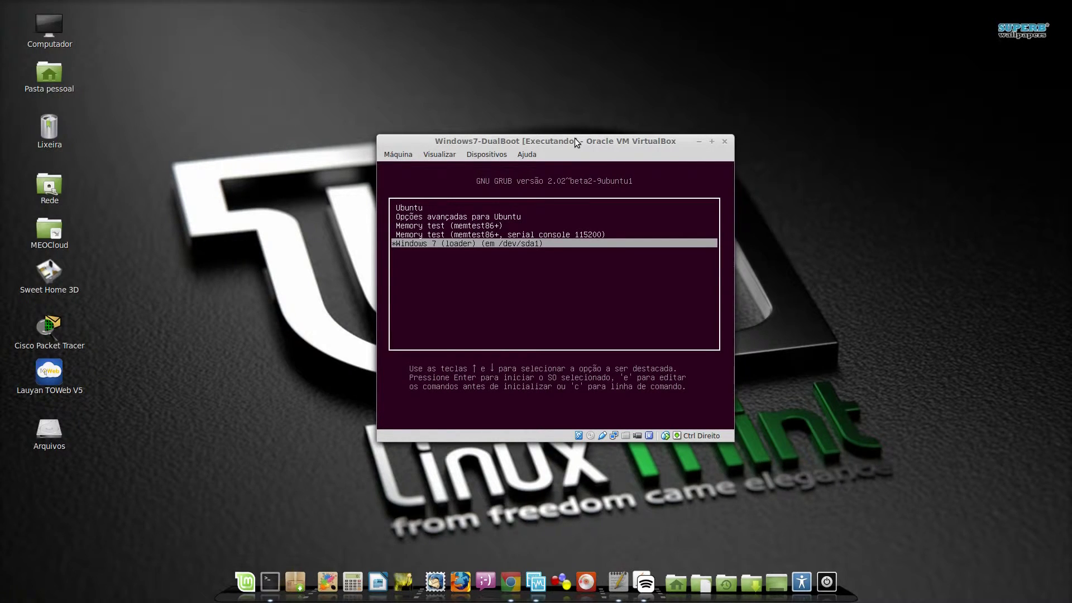
key(Up)
key(Up)
key(Up)
key(Up)
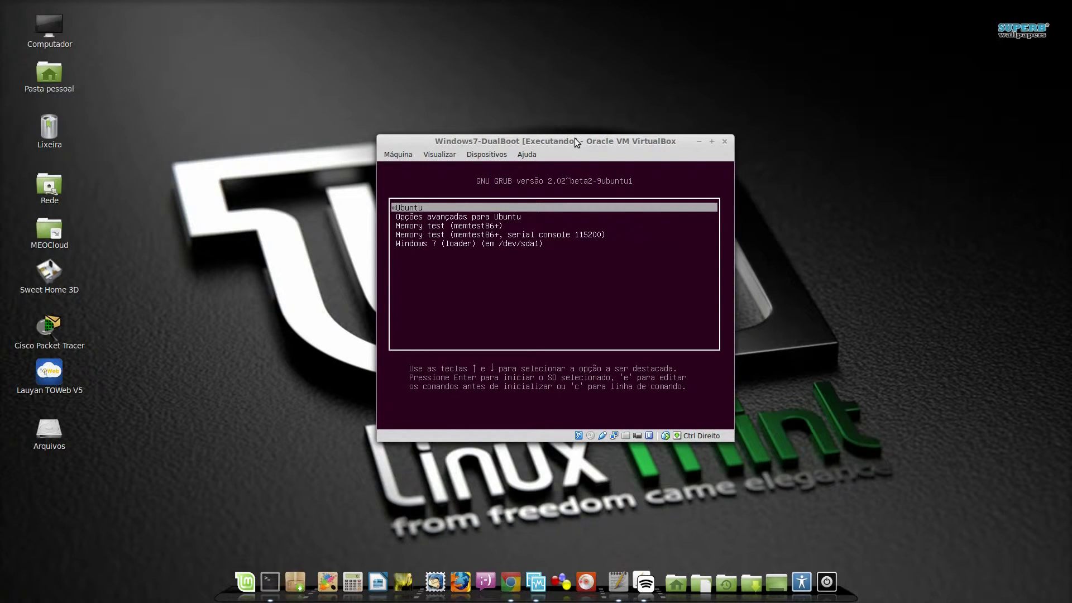
key(Return)
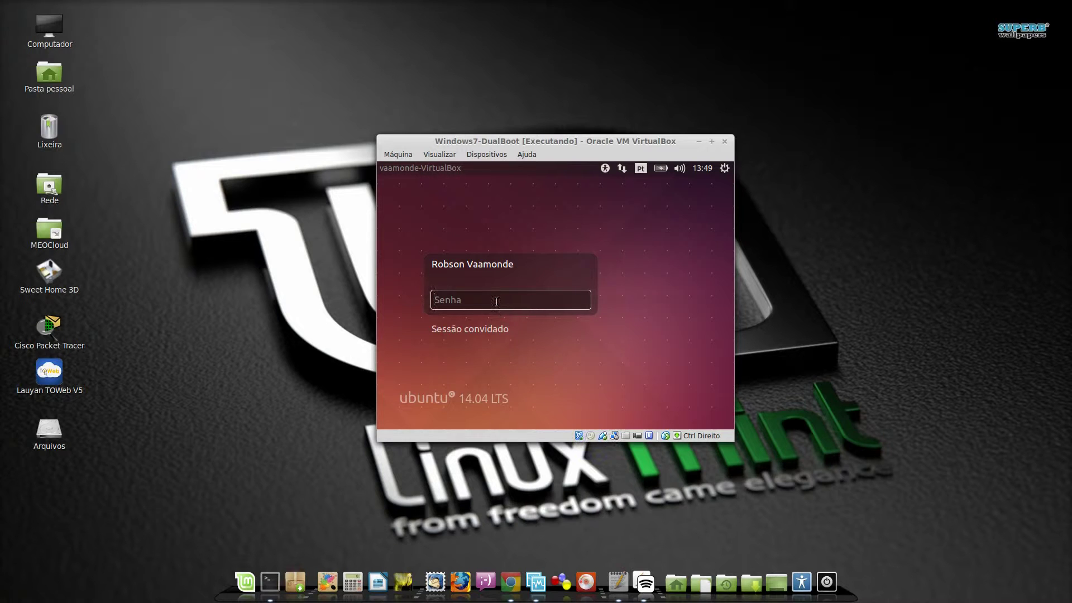
Enter the account password at the Ubuntu 14.04 login screen to log in
text(••••••)
key(Return)
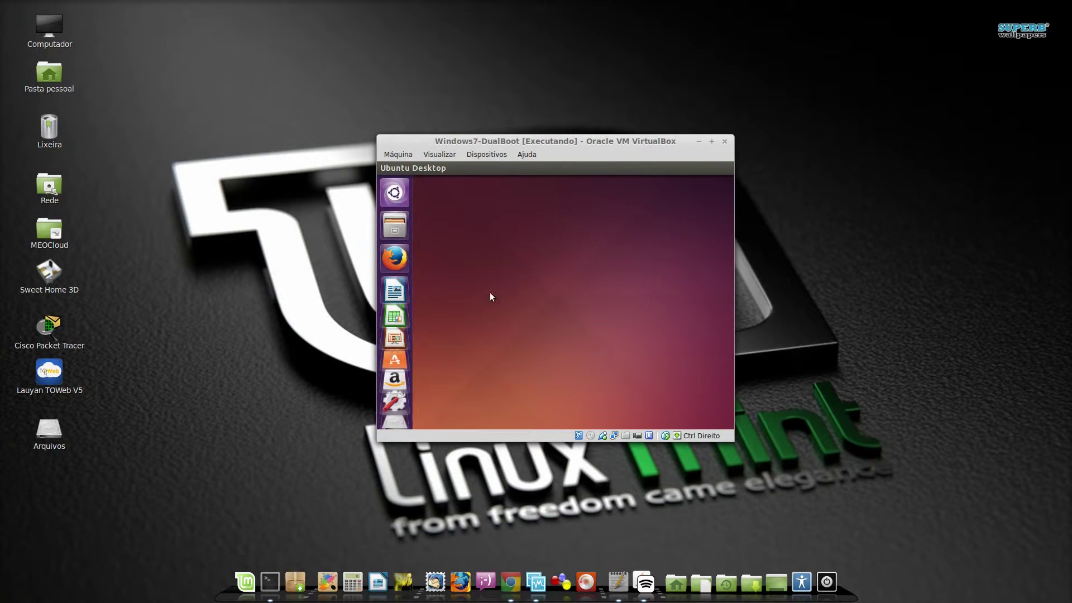
Insert the Guest Additions CD and run its installer with the password, closing the finished terminal
click(490, 155)
mouse_move(493, 166)
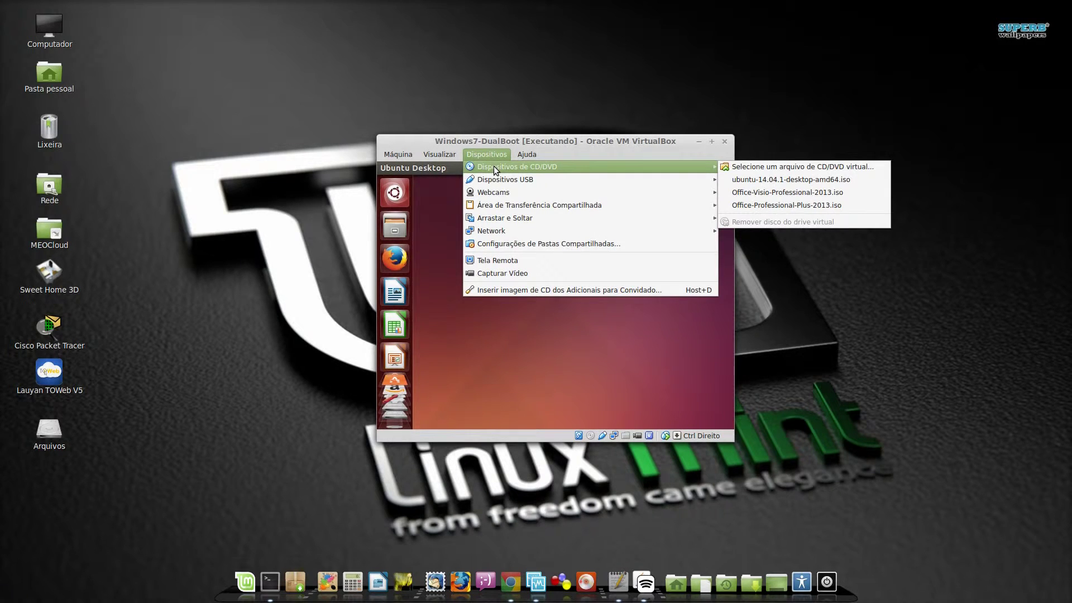
click(499, 291)
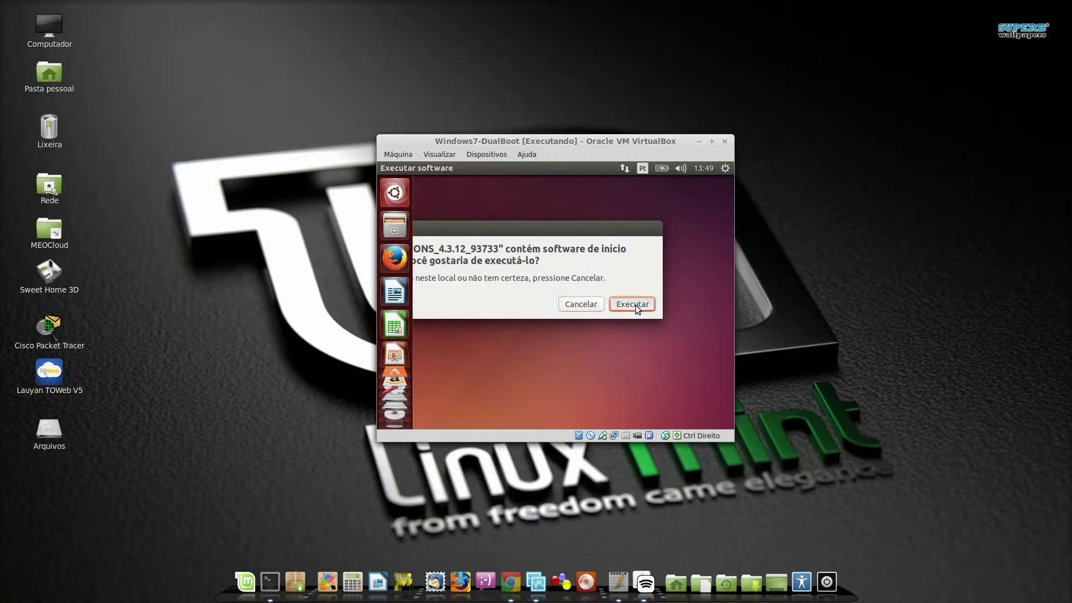
click(633, 304)
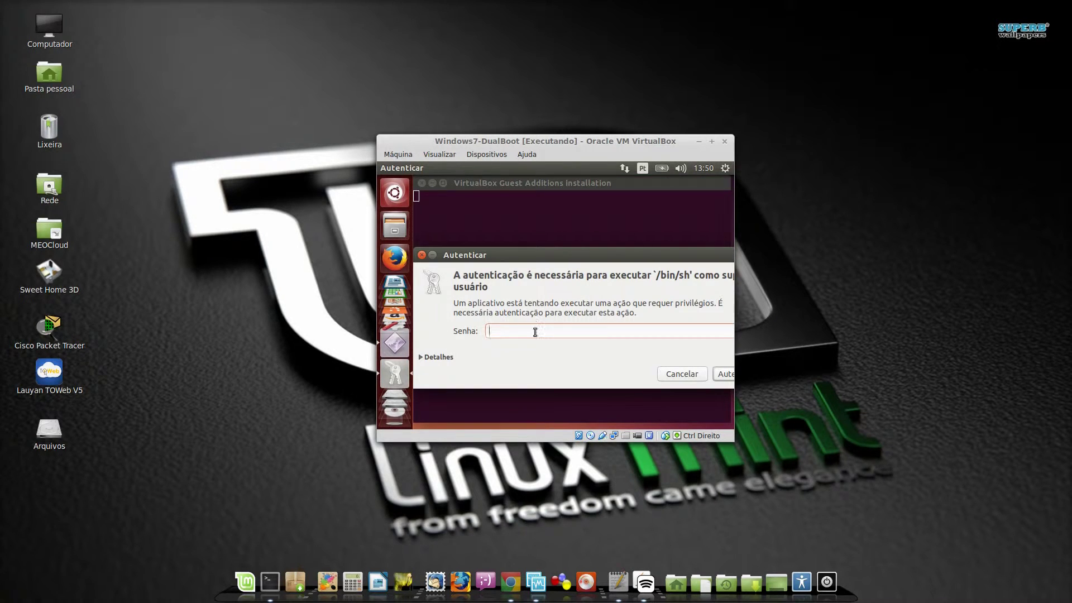
text(****)
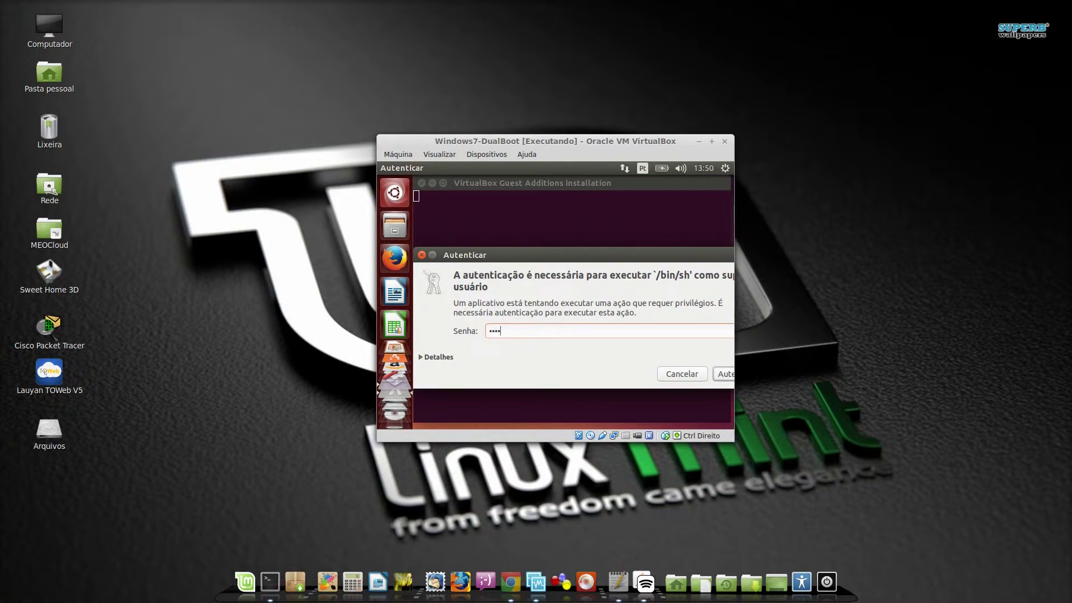
text(**)
click(726, 377)
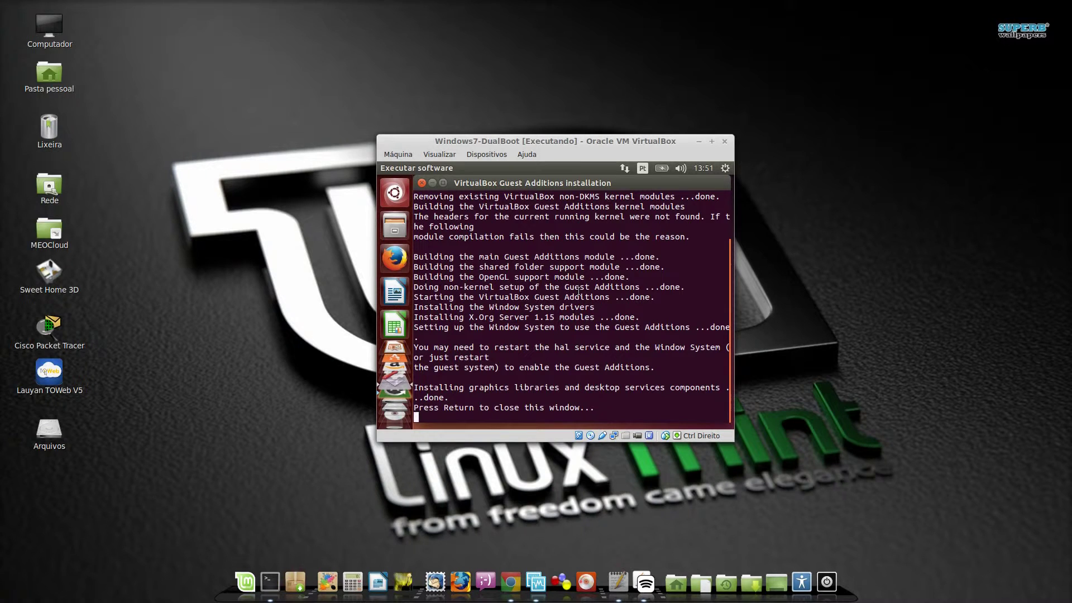
key(Return)
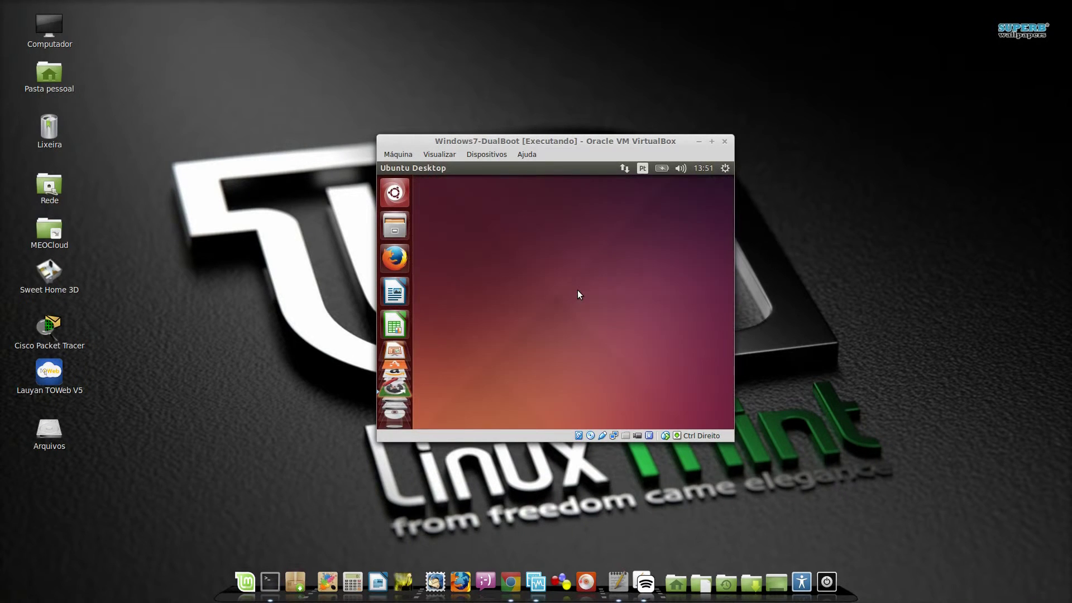
Reboot Ubuntu through the gear menu's Desligar and Reiniciar choices, then log back in with the password
click(726, 168)
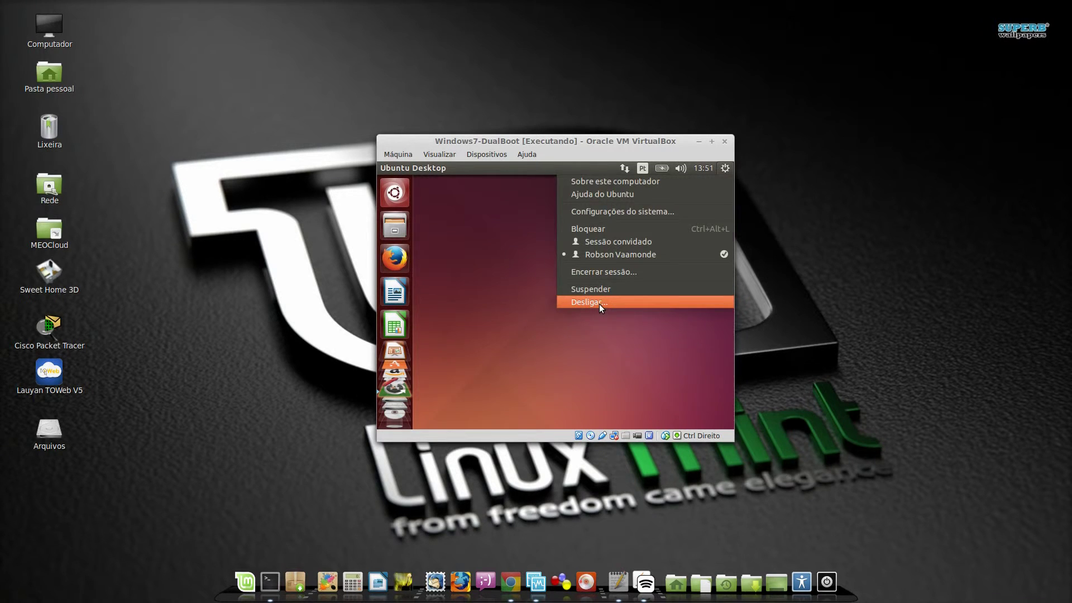
click(599, 304)
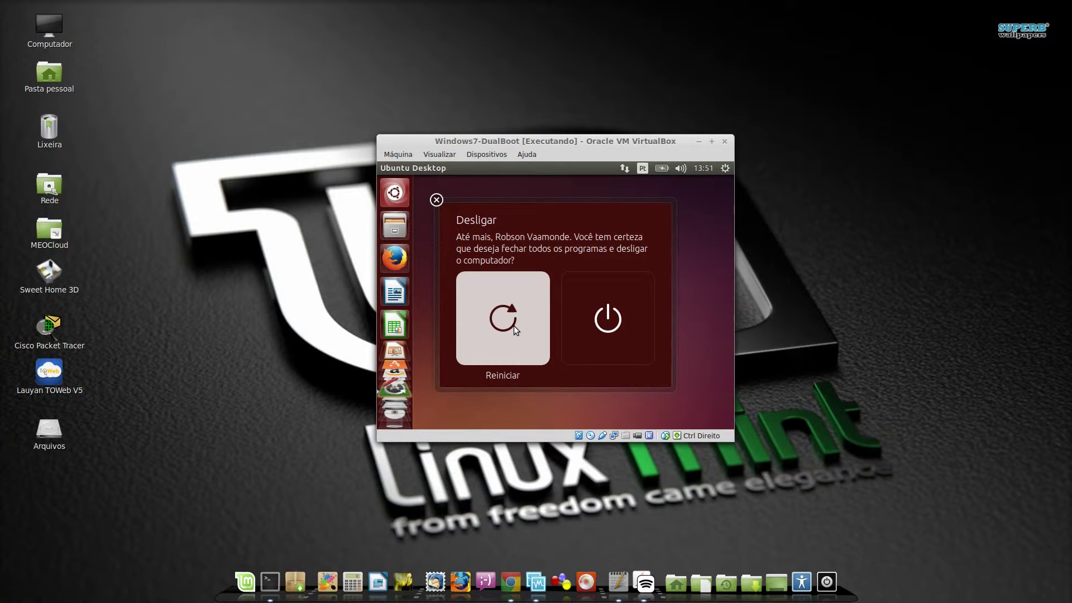
click(515, 330)
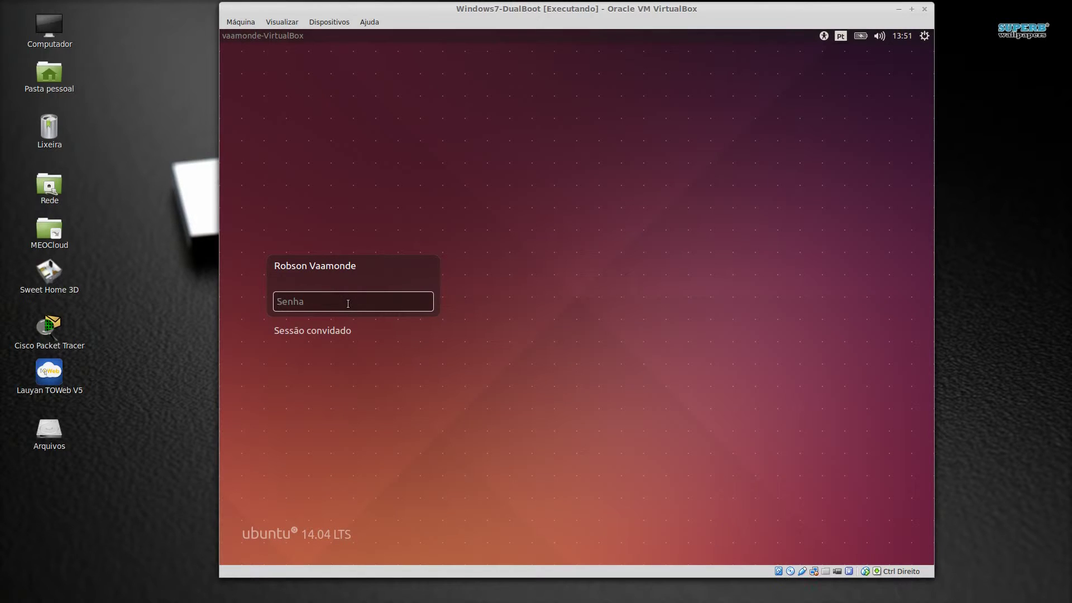
text(••••••)
key(Return)
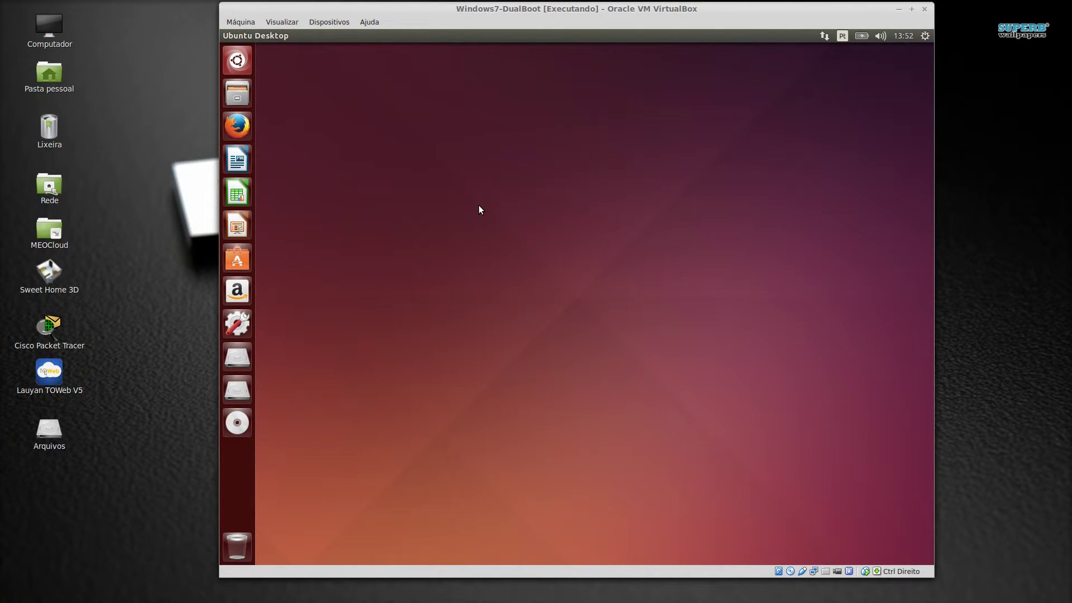
Open and enlarge Files, mount Volume 14 GB and Reservado pelo Sistema, then view Computador's root
click(241, 99)
drag(471, 51, 555, 87)
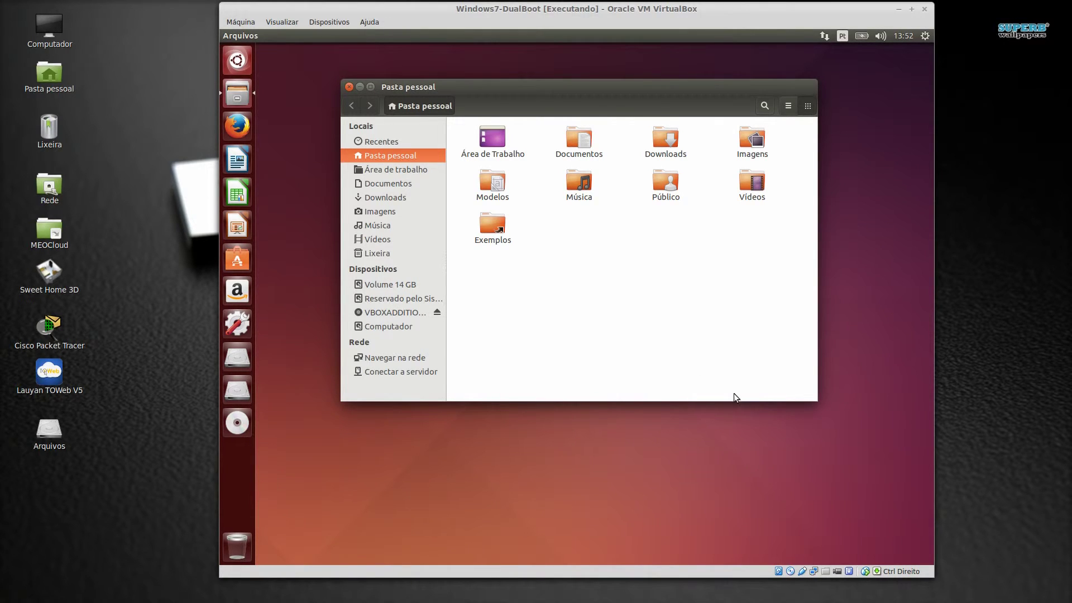
drag(818, 401, 897, 467)
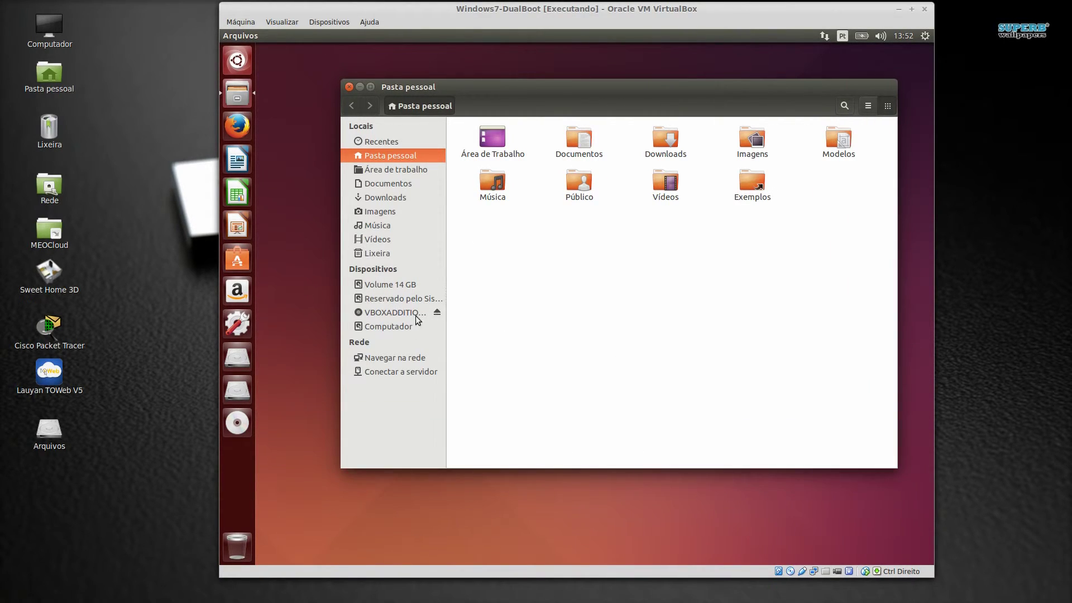
click(390, 286)
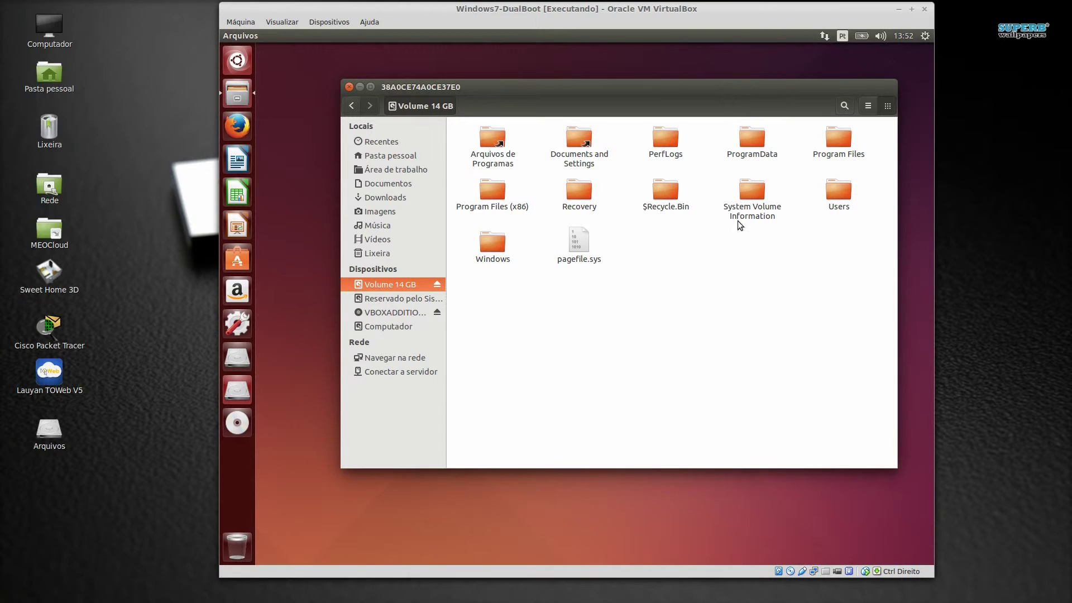
click(400, 301)
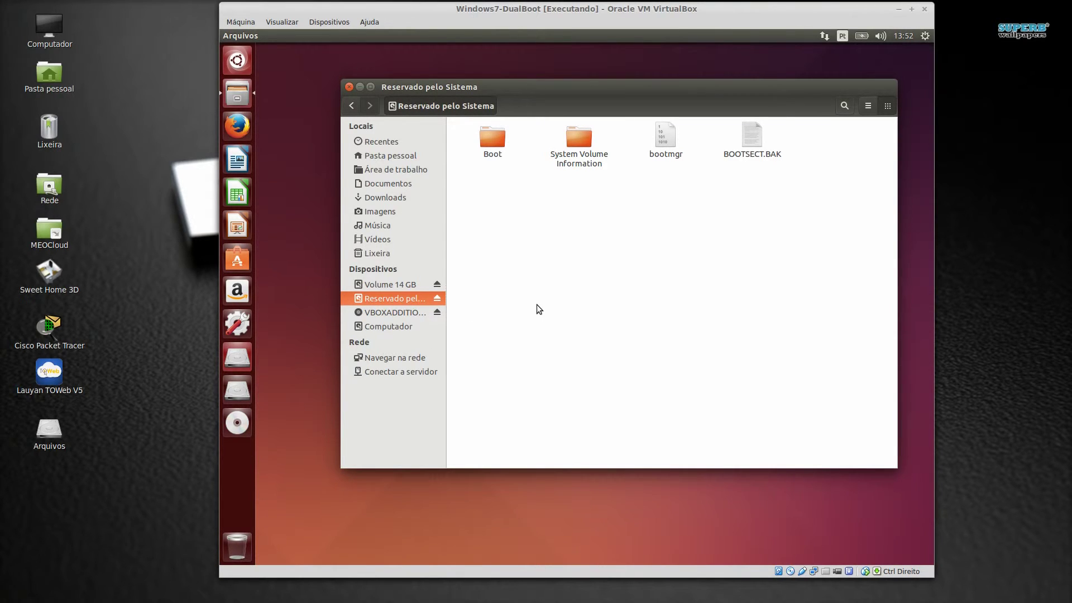
click(391, 327)
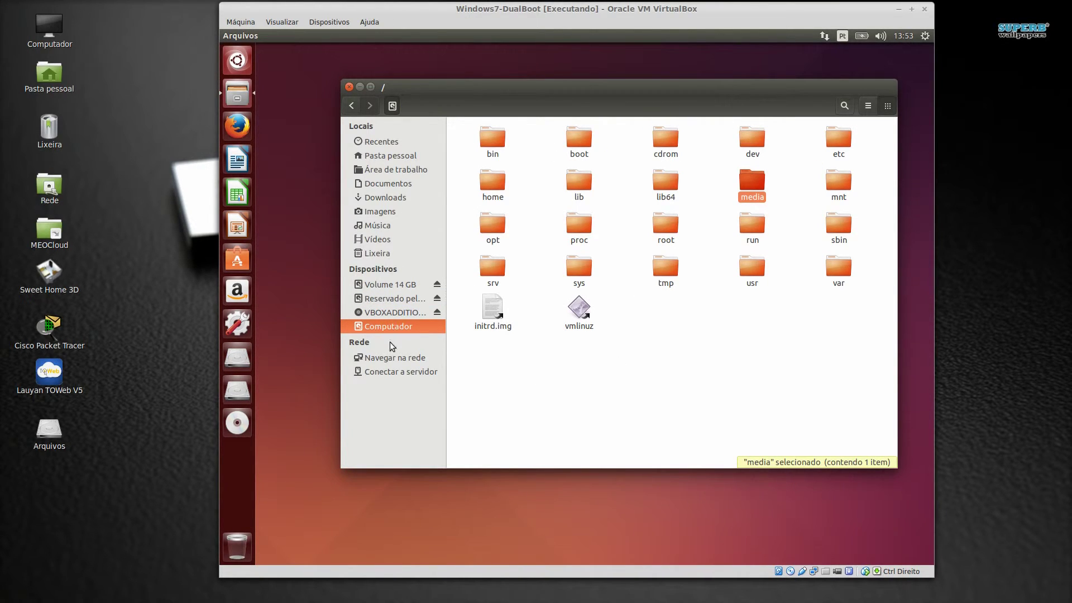
click(237, 62)
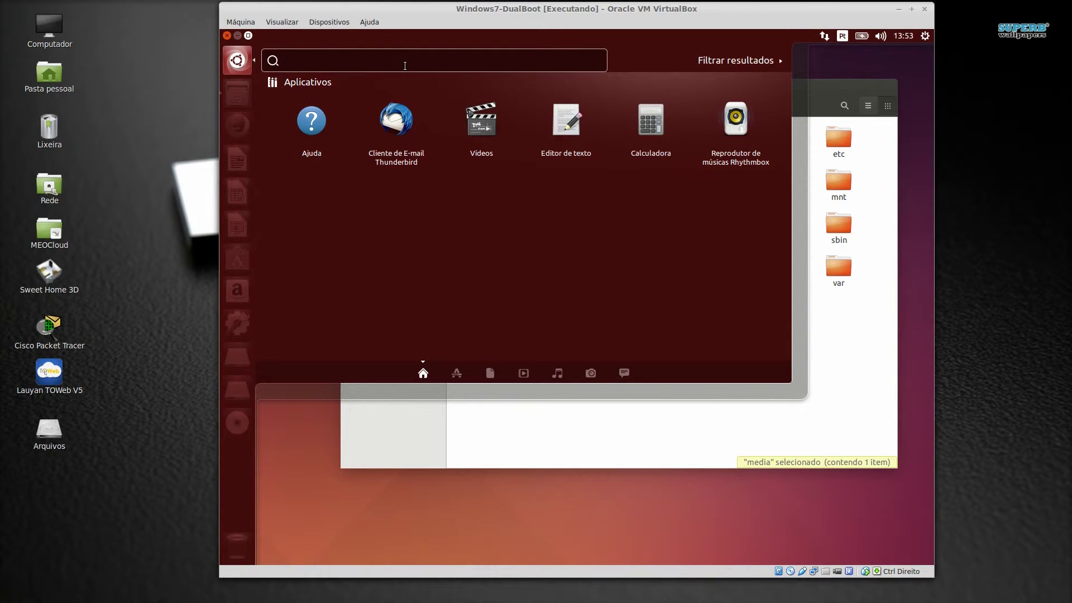
Search the Dash for 'dis' and launch the Discos disk utility
text(dis)
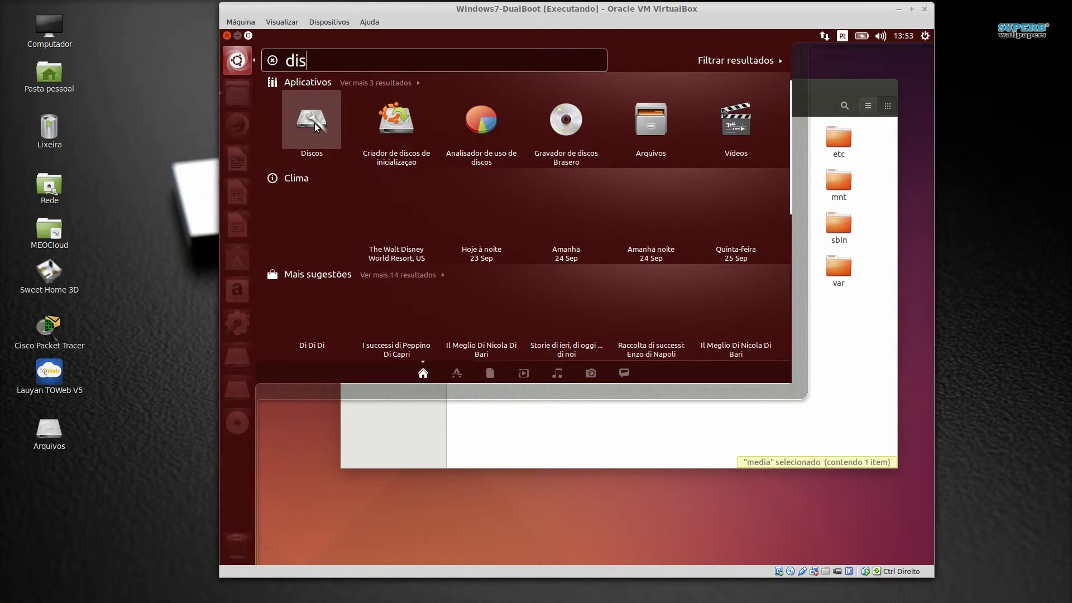
click(314, 123)
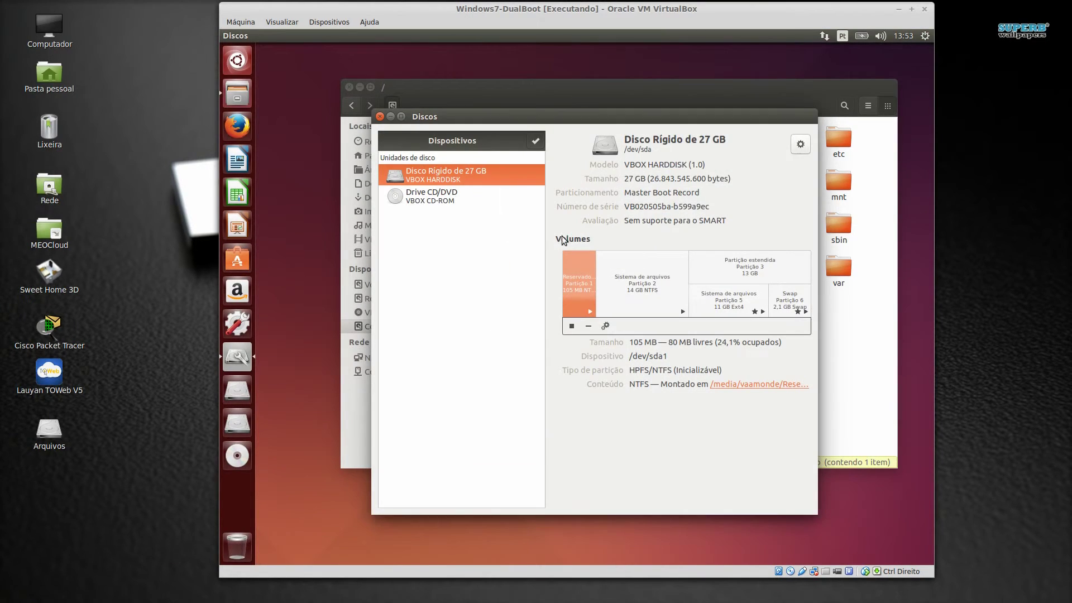
drag(552, 113, 526, 95)
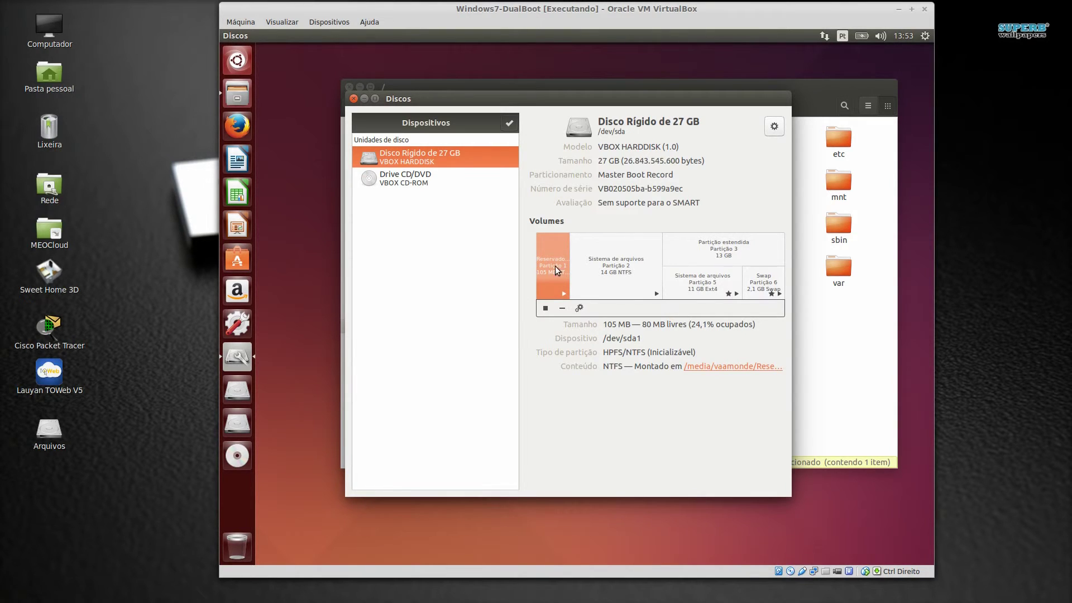
Inspect the 105 MB reserved, 14 GB NTFS, 13 GB extended, Ext4 and swap partitions
click(621, 264)
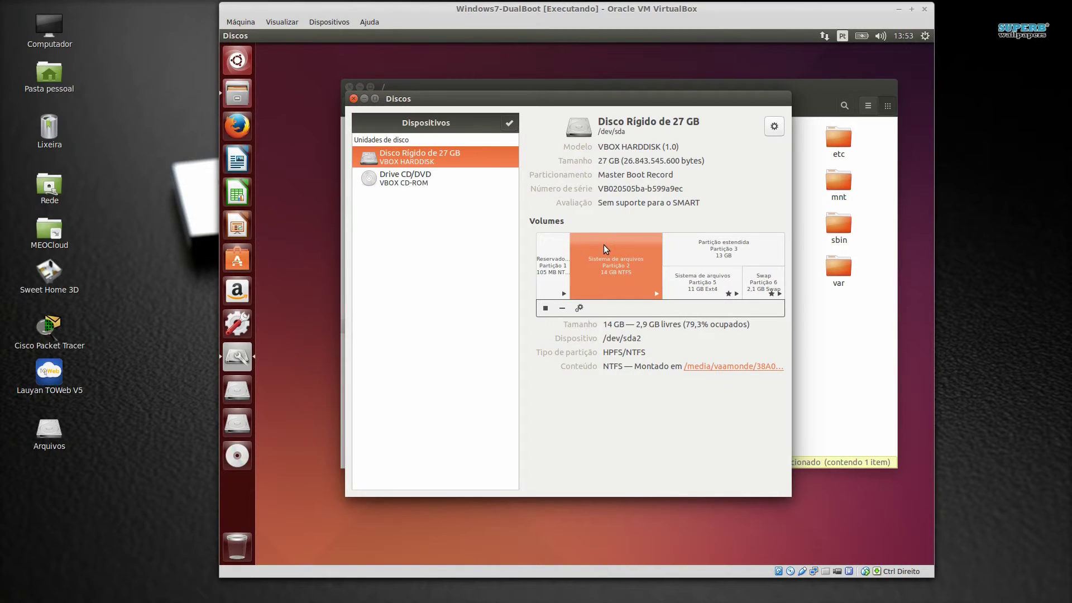
click(741, 250)
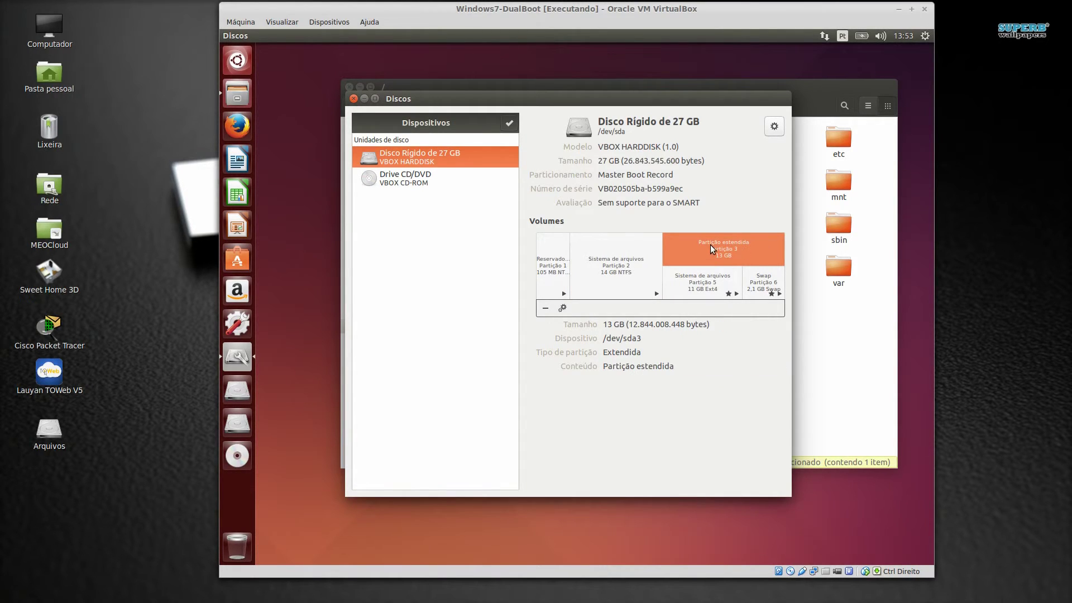
click(708, 284)
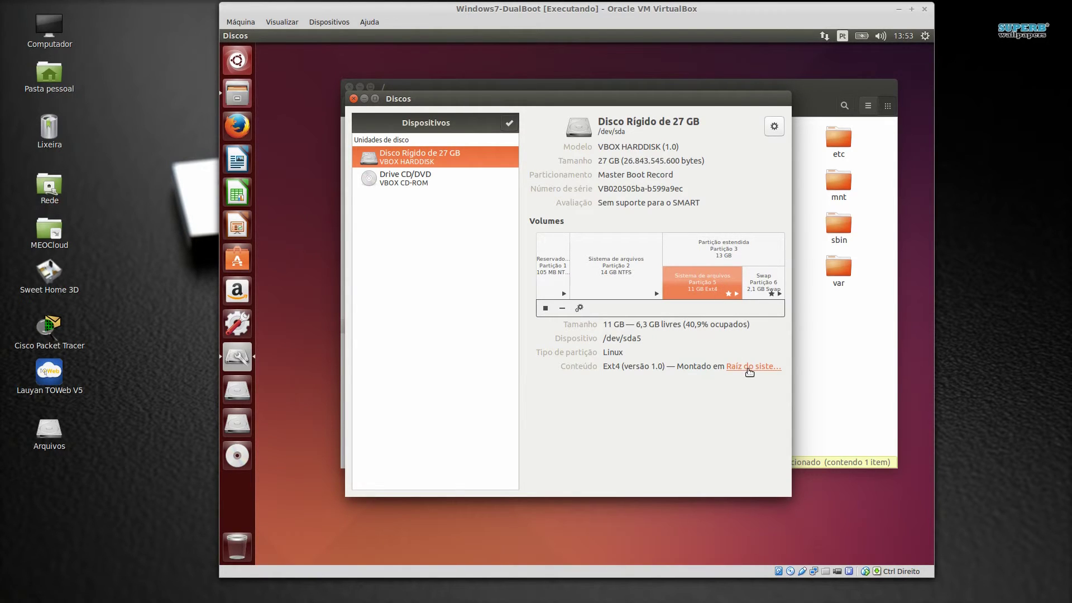
click(774, 282)
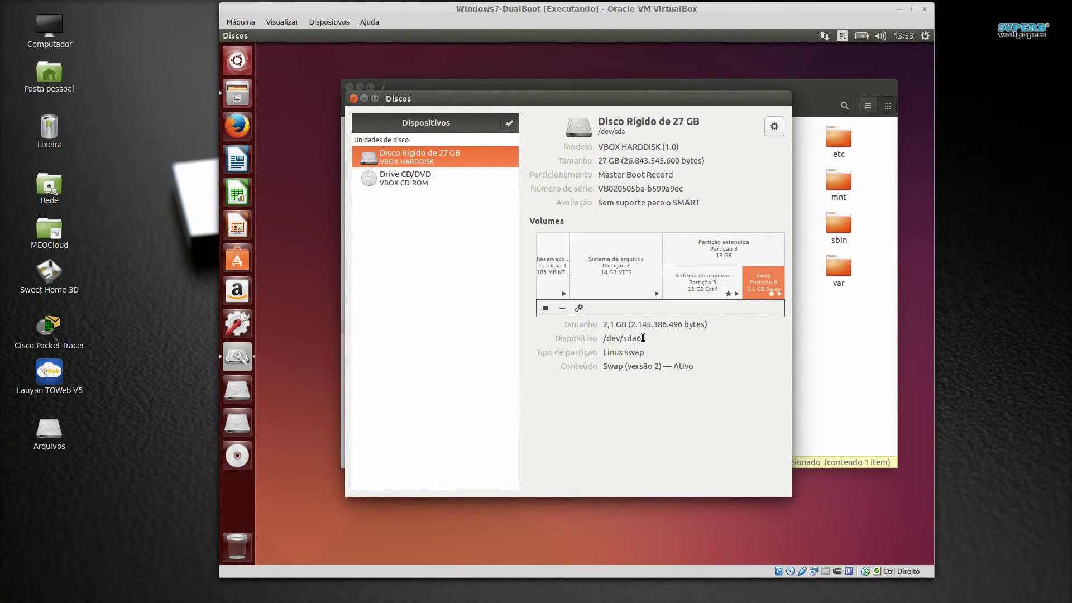
click(607, 265)
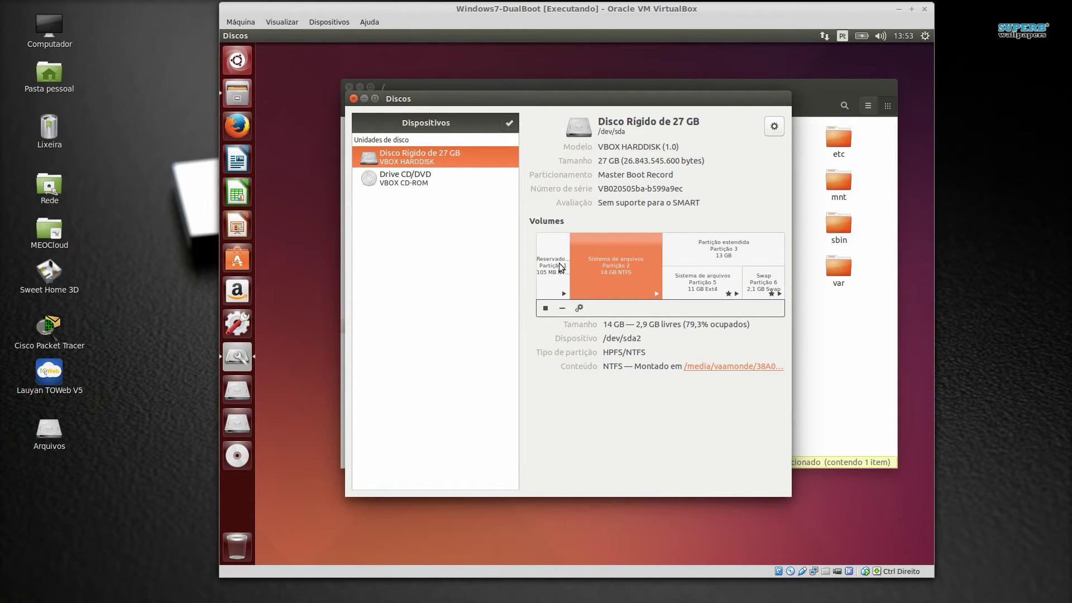
click(552, 275)
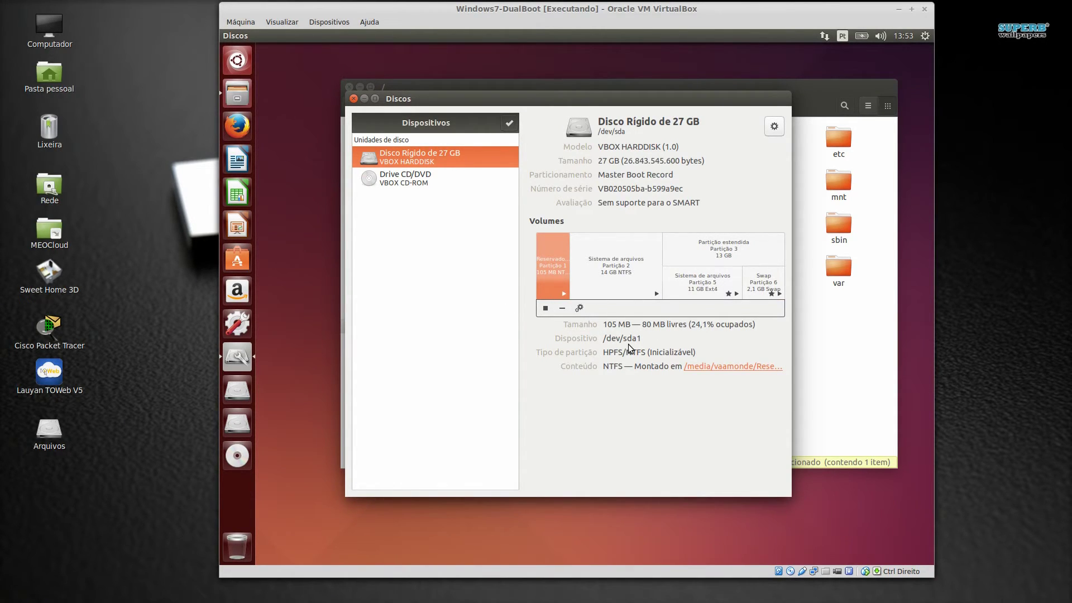
click(622, 274)
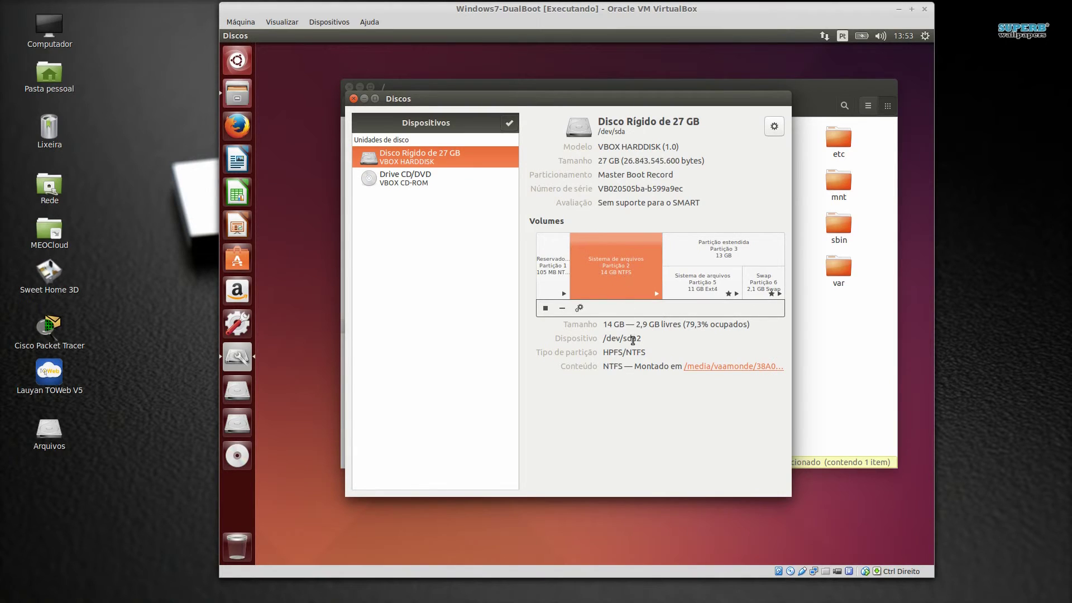
click(736, 248)
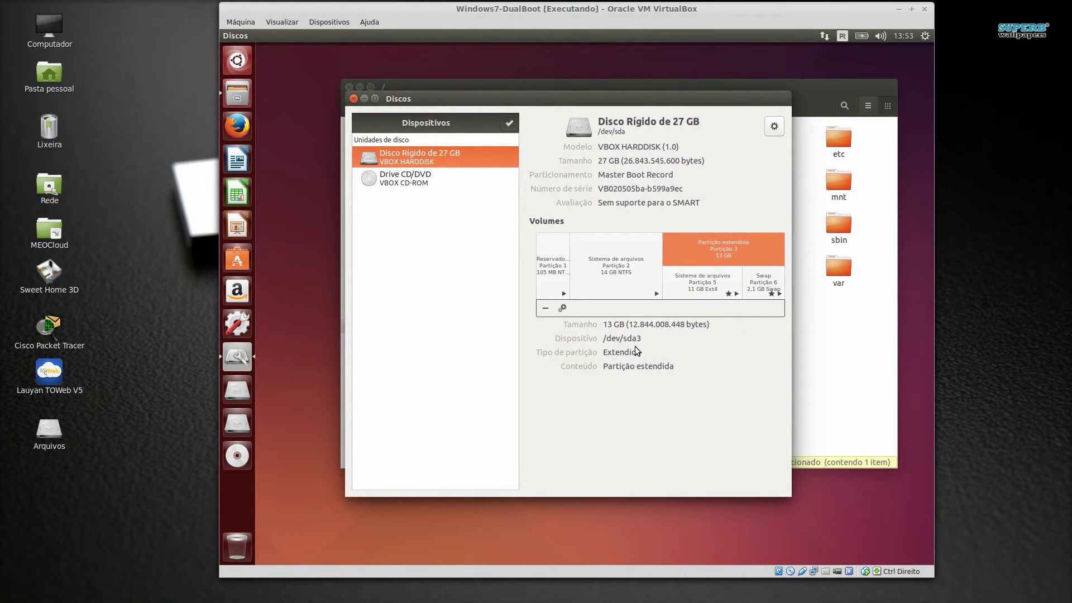
click(704, 288)
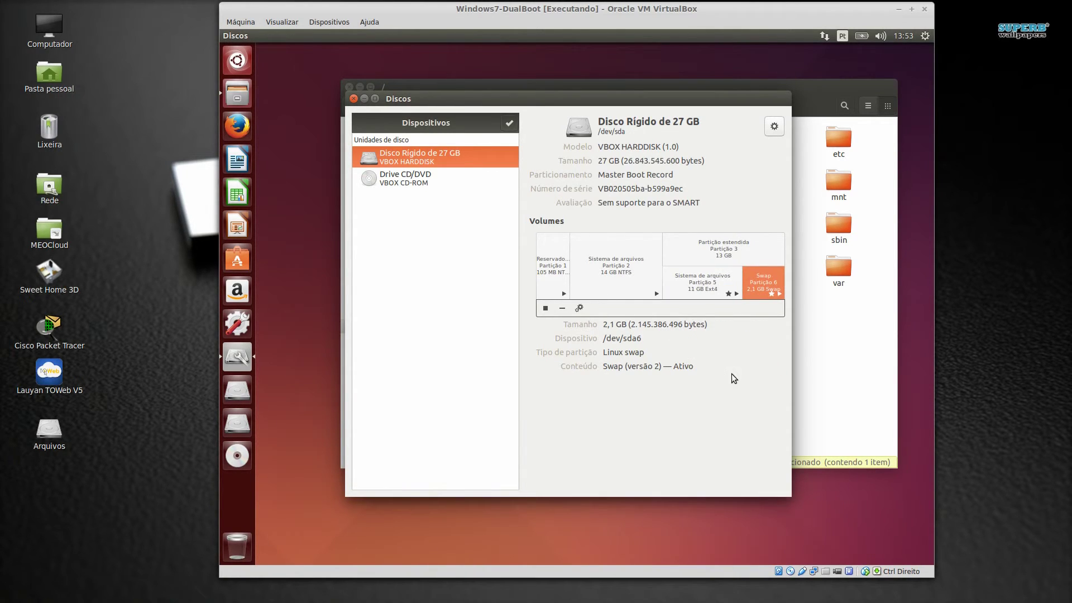
Close Discos and browse the file manager into /media's user drives folder
click(353, 99)
drag(488, 88, 492, 79)
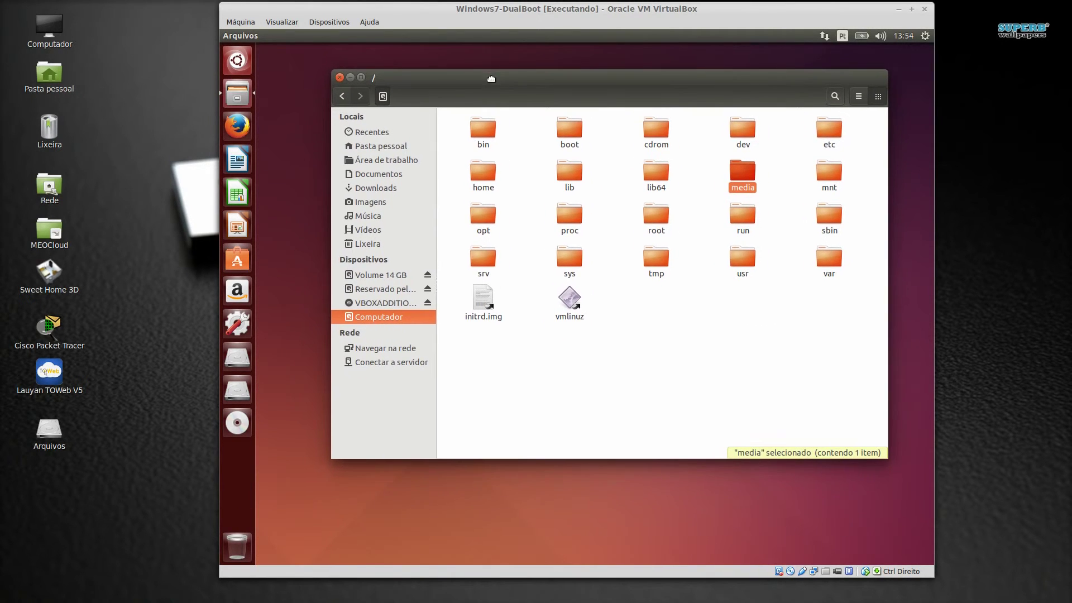
double_click(744, 177)
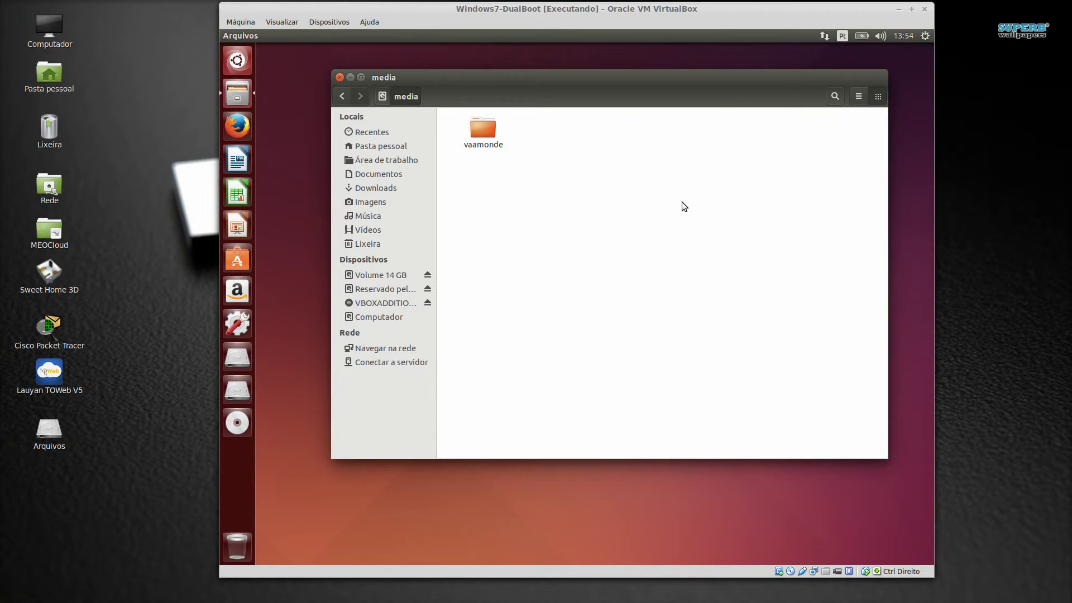
double_click(486, 127)
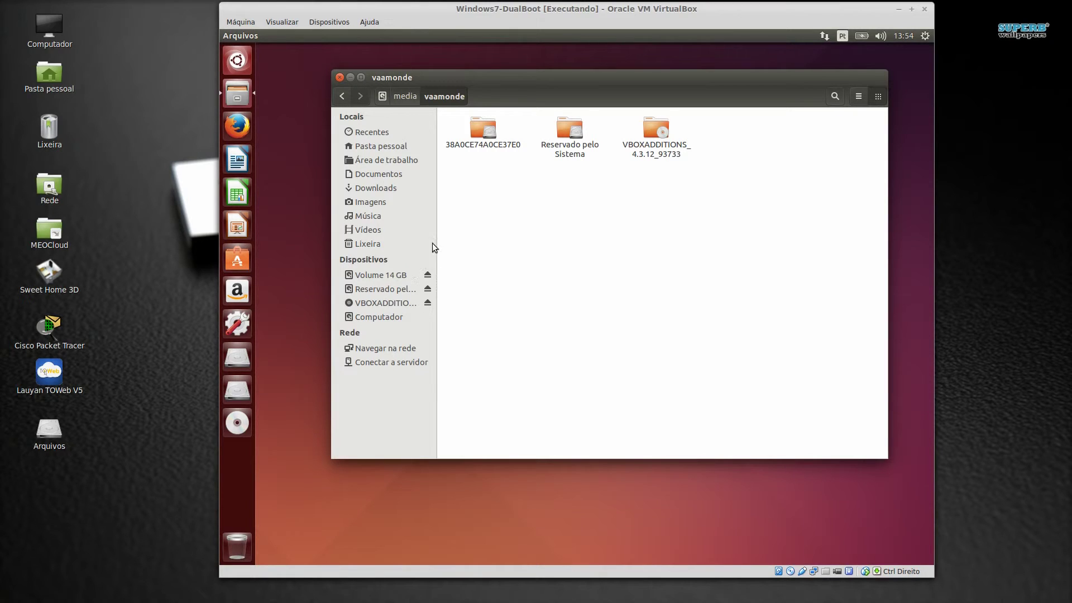
Eject VBOXADDITIONS, unmount Reservado pelo Sistema, browse Volume 14 GB, then close the file manager
click(428, 303)
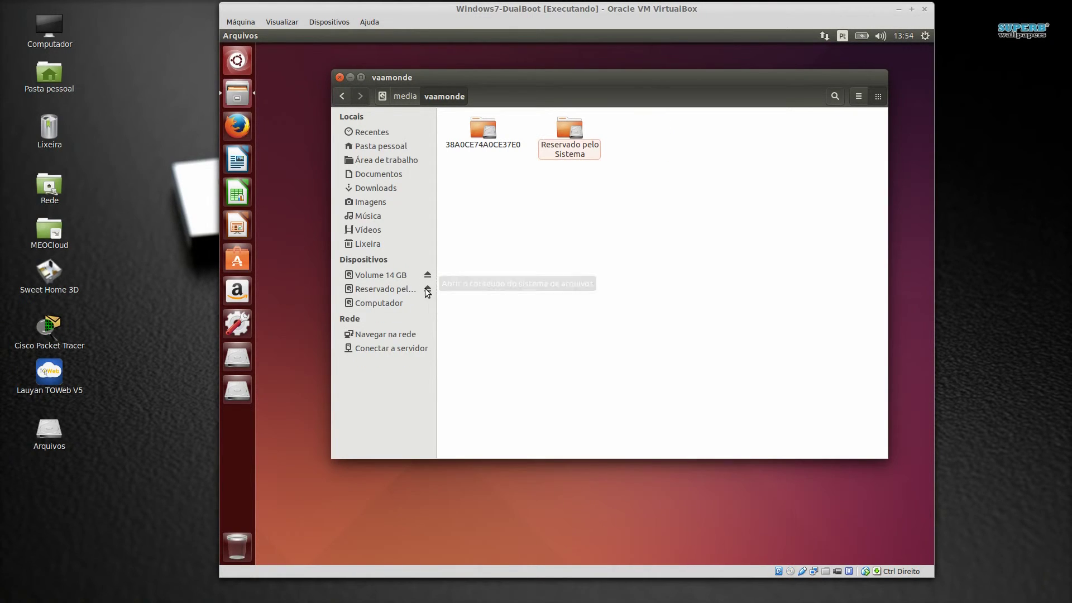
click(428, 288)
click(428, 274)
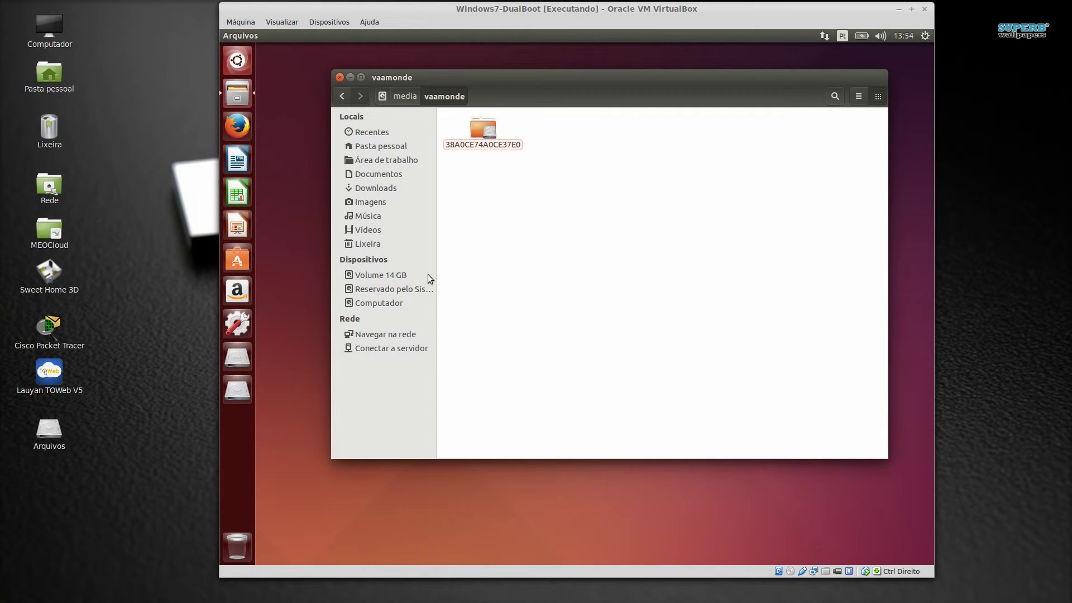
click(375, 277)
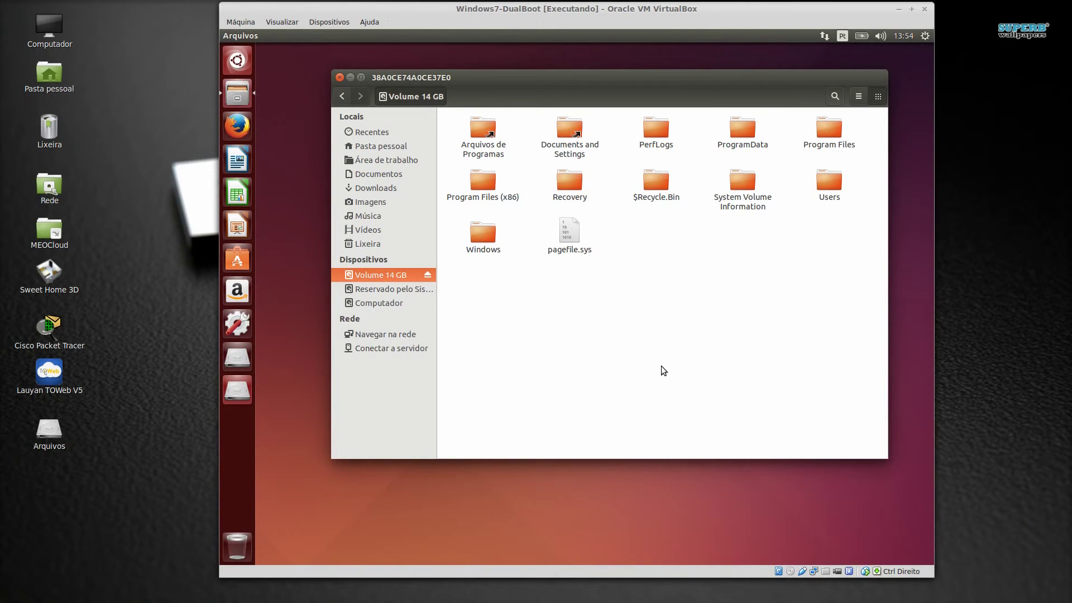
click(340, 78)
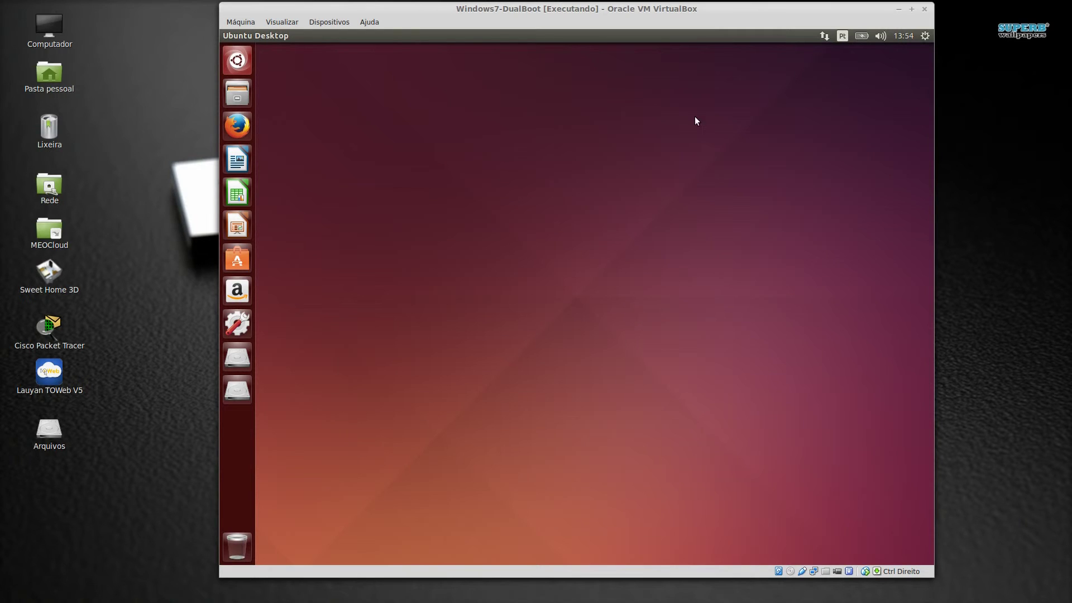
Choose Desligar... from the gear menu and confirm Reiniciar to restart Ubuntu
click(925, 36)
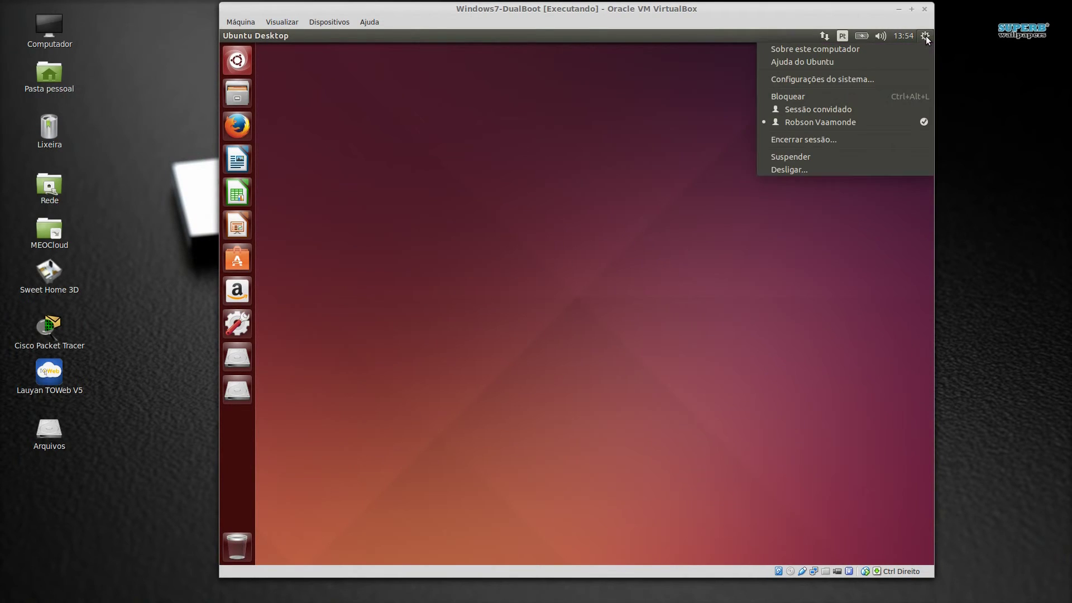
click(779, 172)
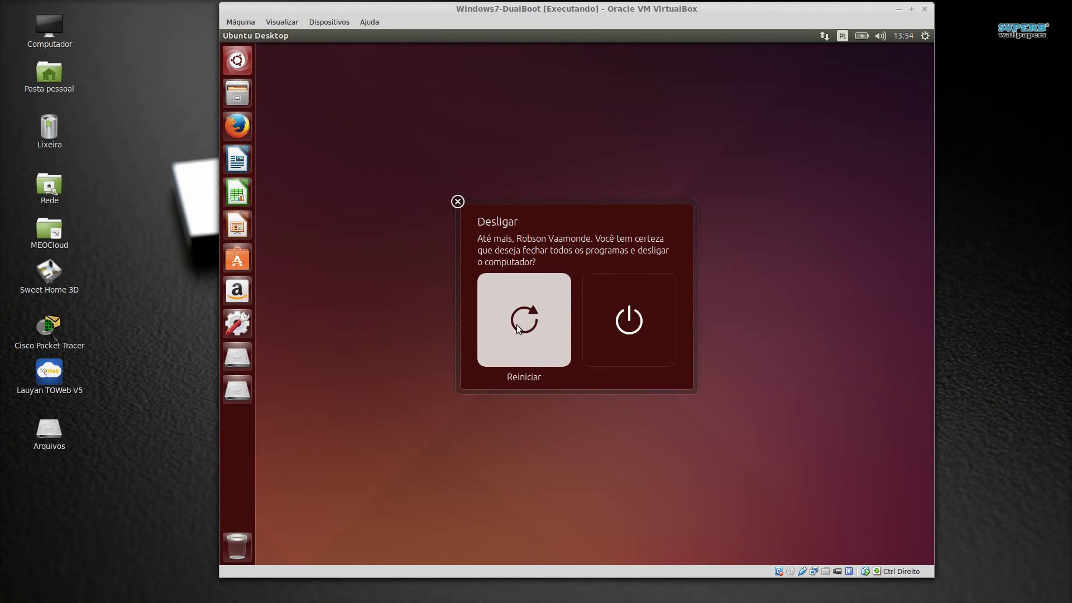
click(517, 324)
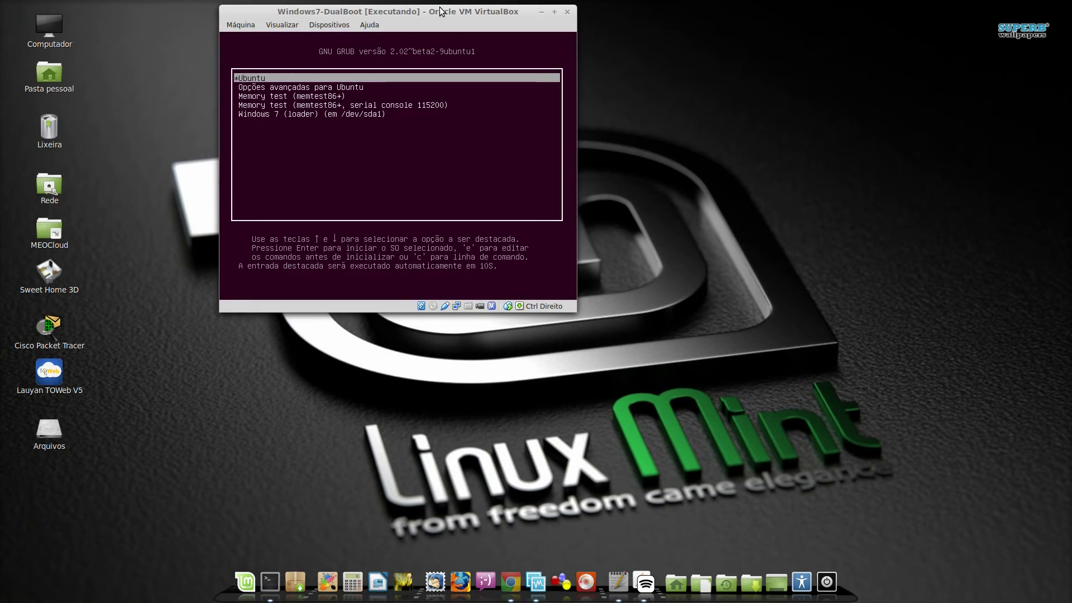
Boot the Windows 7 (loader) (em /dev/sda1) entry from the GRUB menu
drag(440, 8, 570, 82)
key(Down)
key(Down)
key(Down)
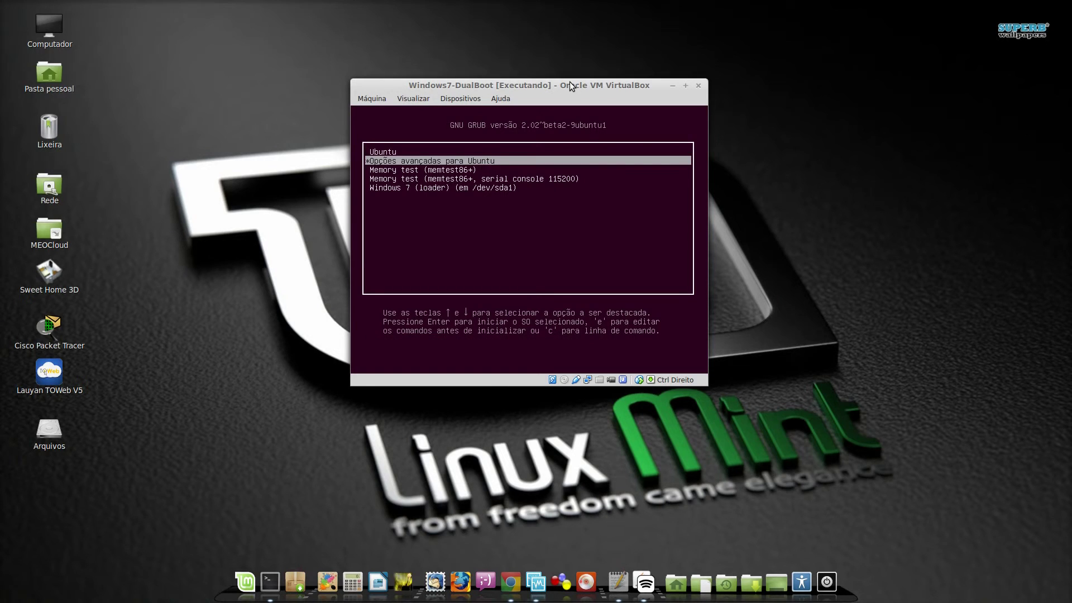
key(Down)
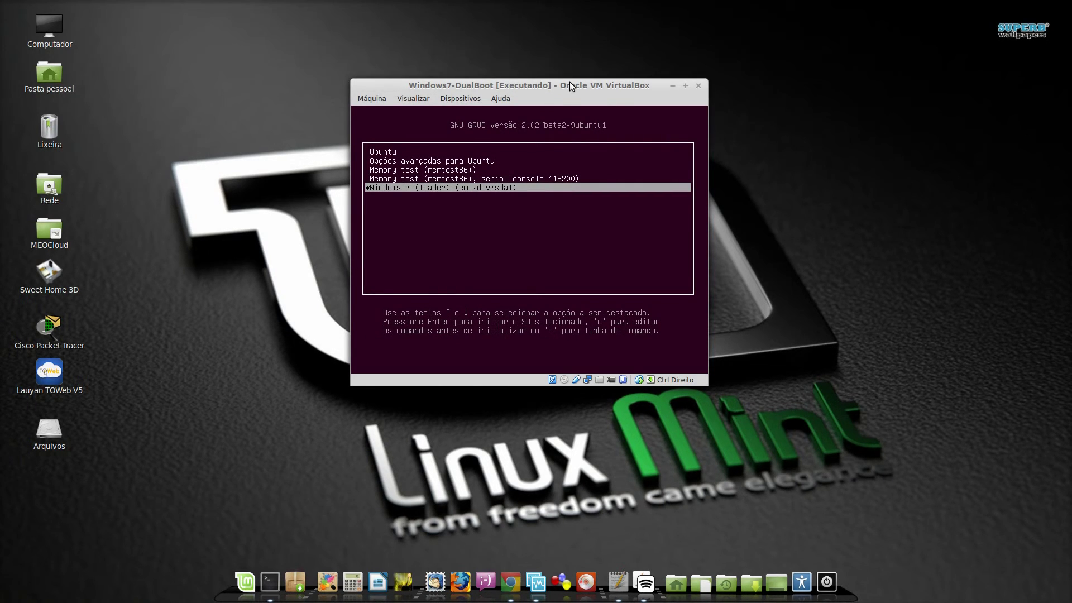
key(Return)
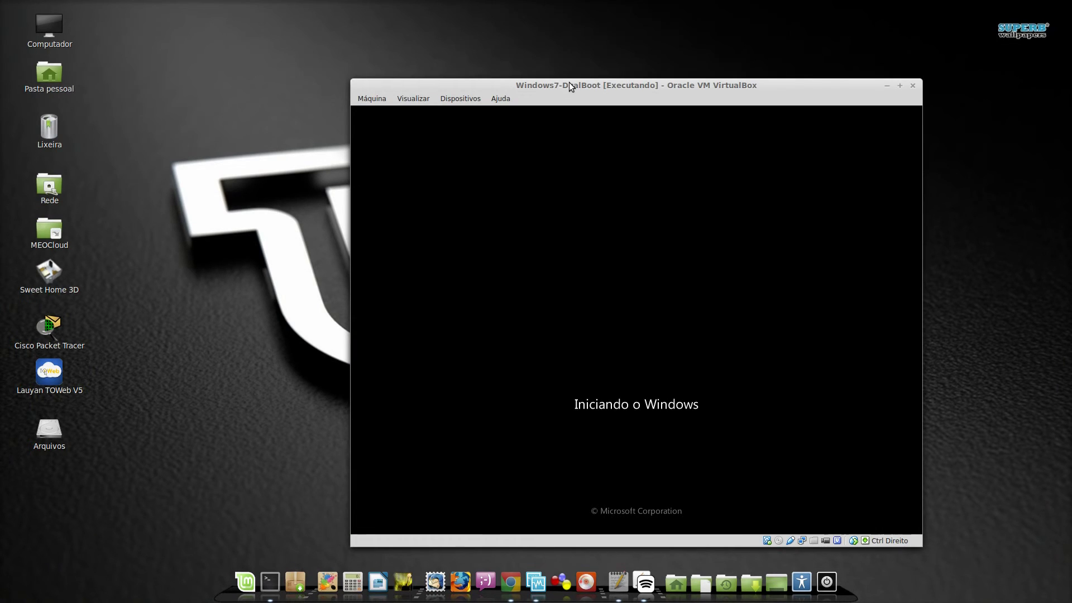
drag(569, 82, 466, 59)
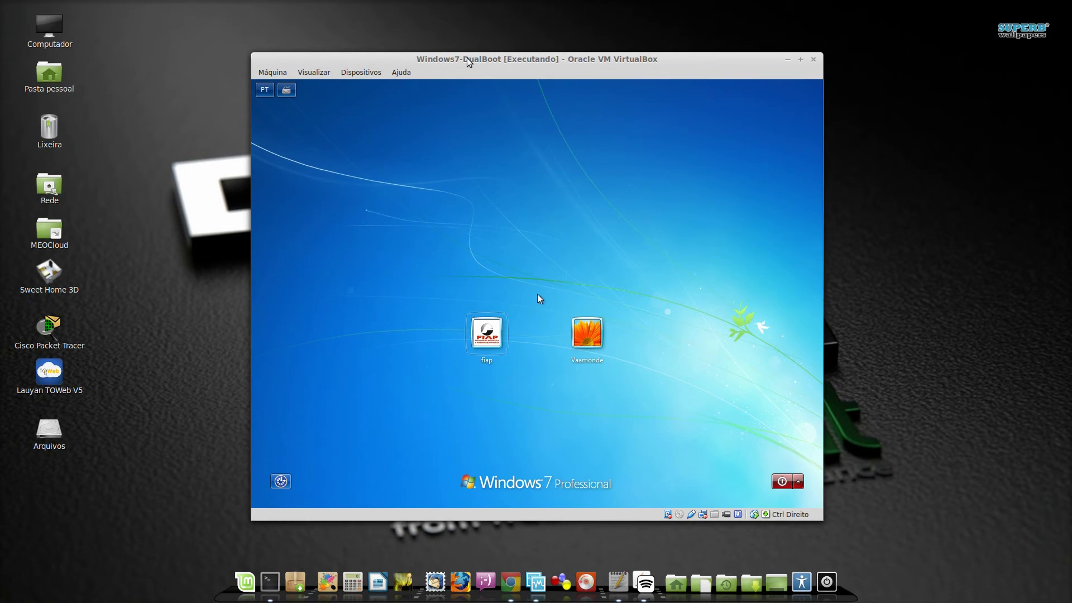
Log in to the Windows 7 user account with its password
drag(479, 61, 474, 48)
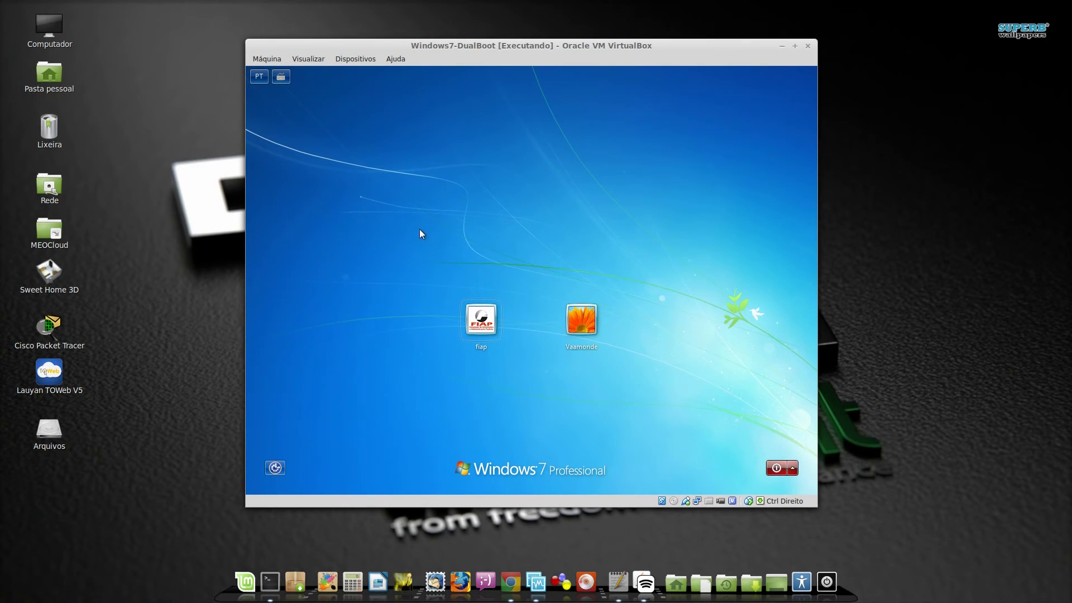
click(585, 332)
click(533, 338)
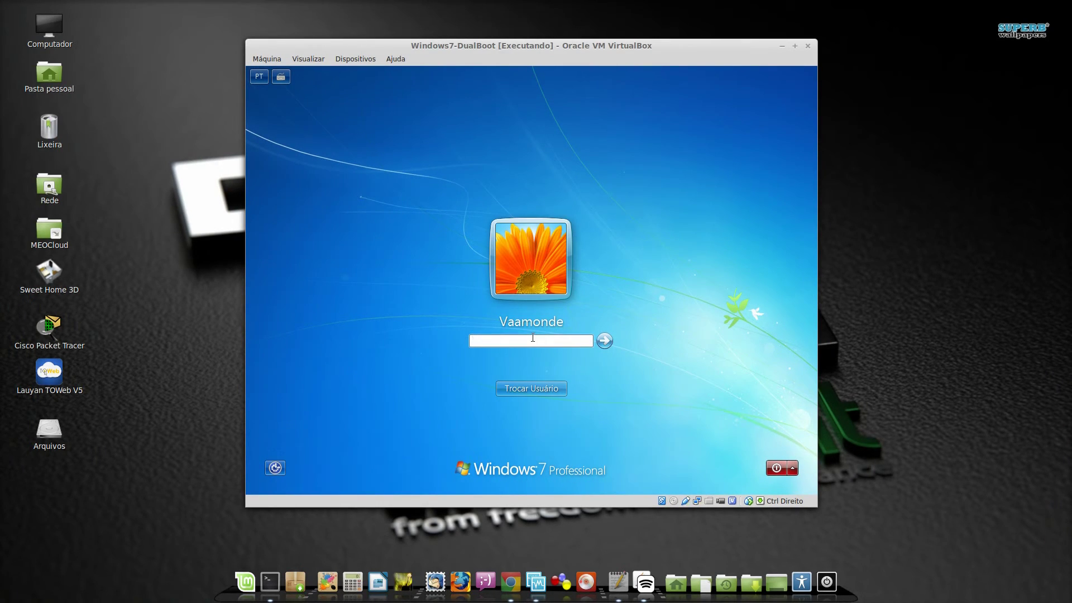
text(••••••)
click(605, 341)
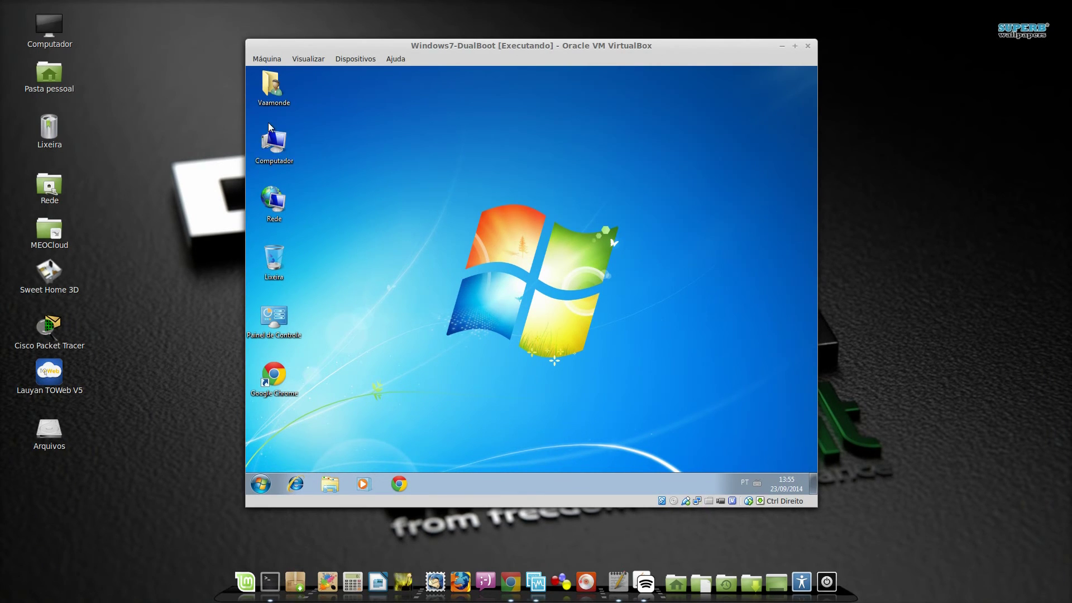
Open Computador to check Disco Local (C:) has 2,67 GB free of 12,9 GB, then close it
click(280, 144)
double_click(280, 144)
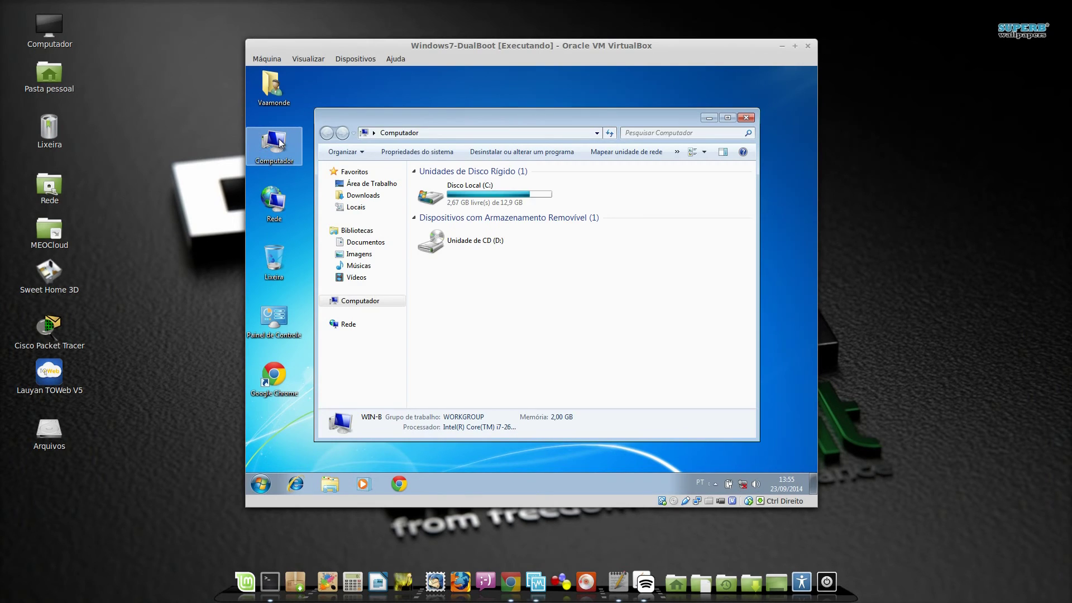
drag(483, 116, 510, 100)
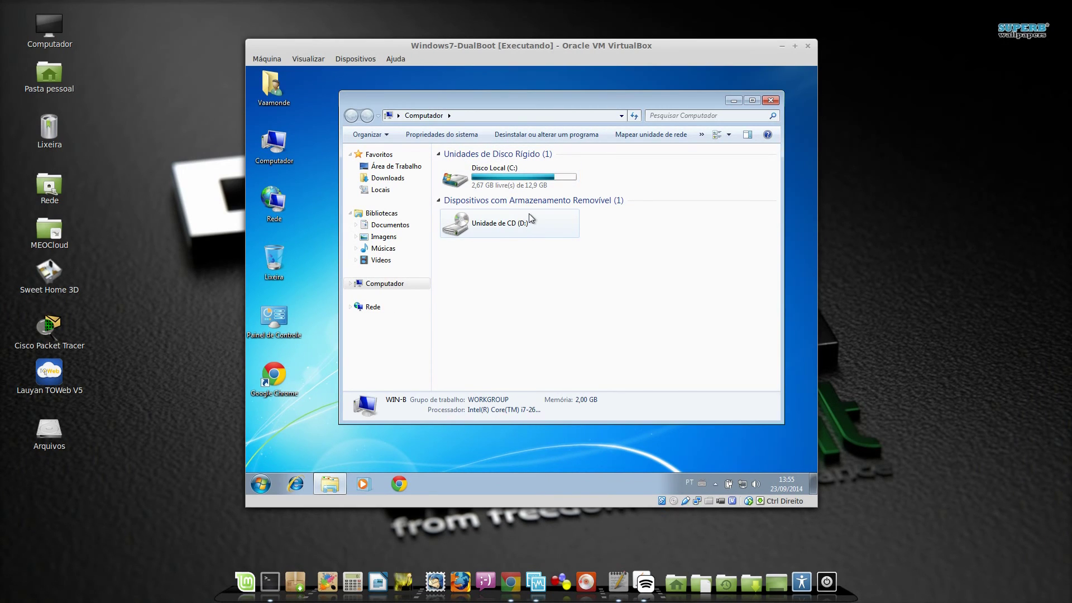
click(776, 103)
click(274, 144)
Open Computer Management via Gerenciar, maximize it, and show Gerenciamento de disco
right_click(281, 148)
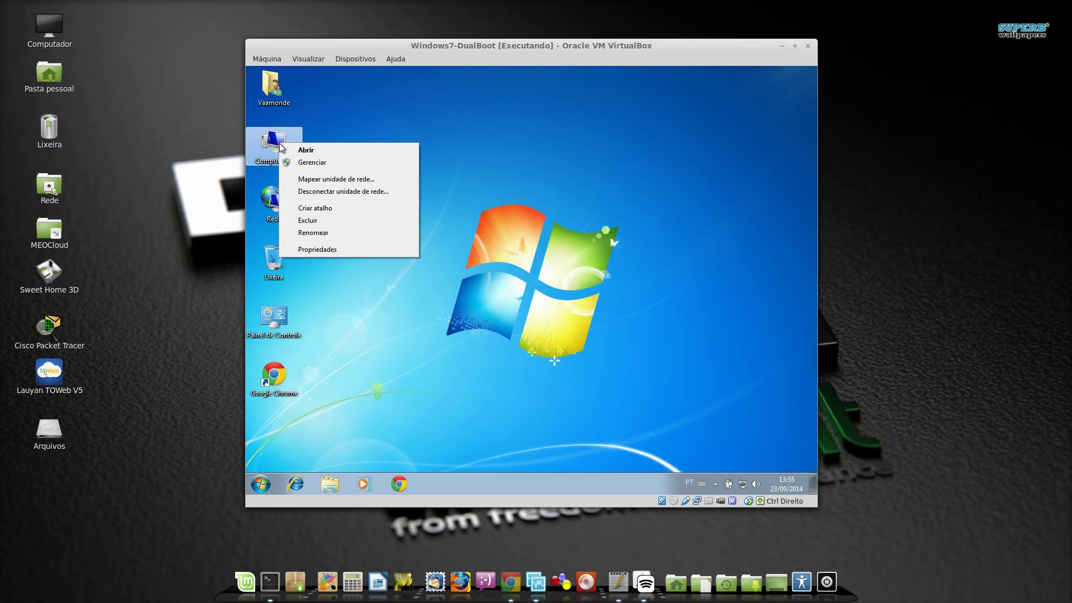
click(305, 162)
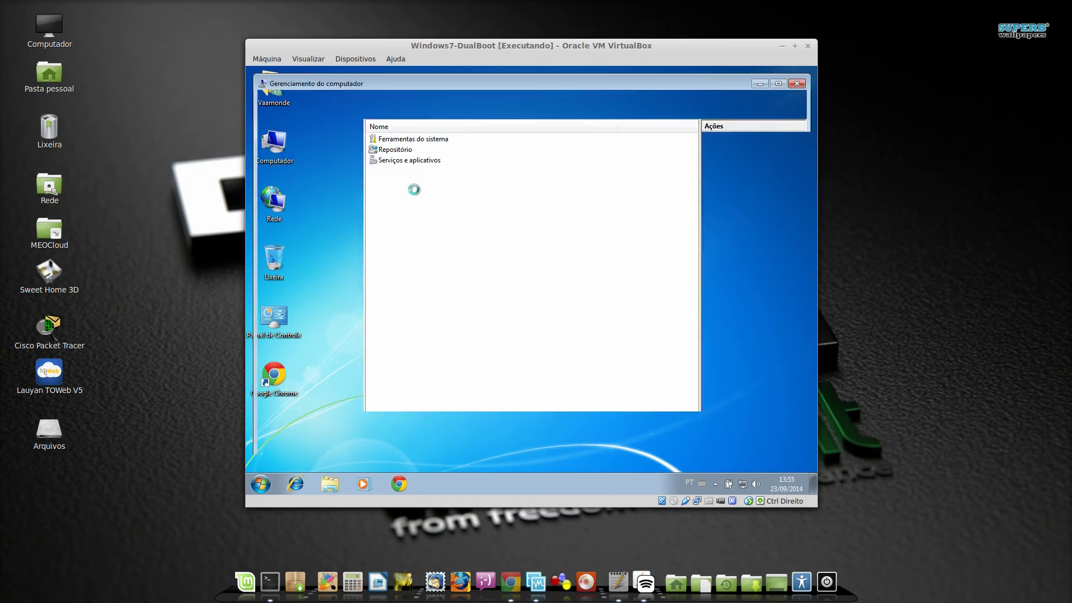
double_click(473, 83)
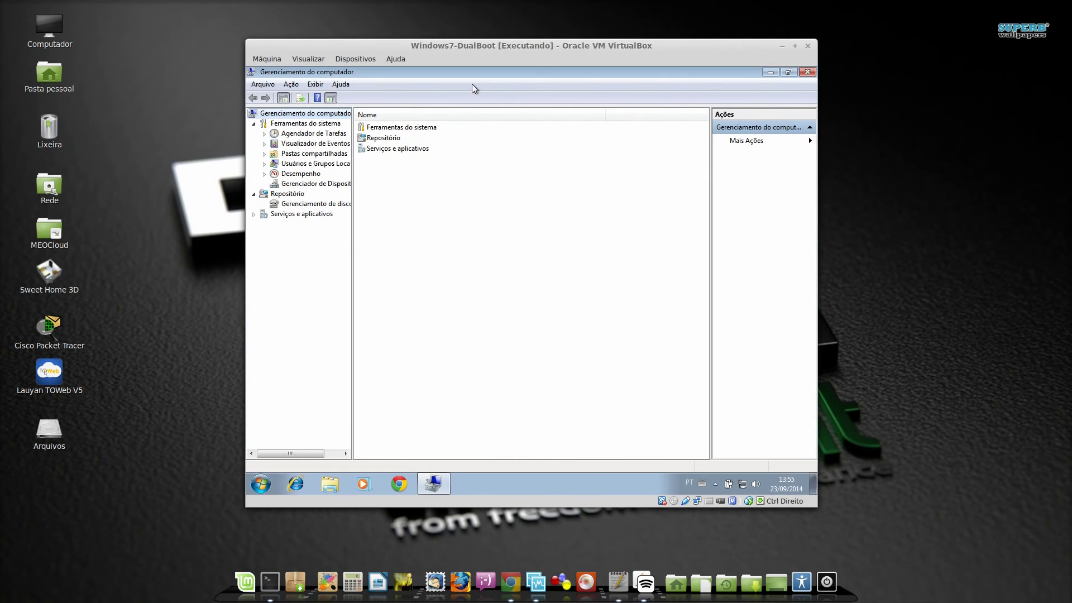
click(326, 203)
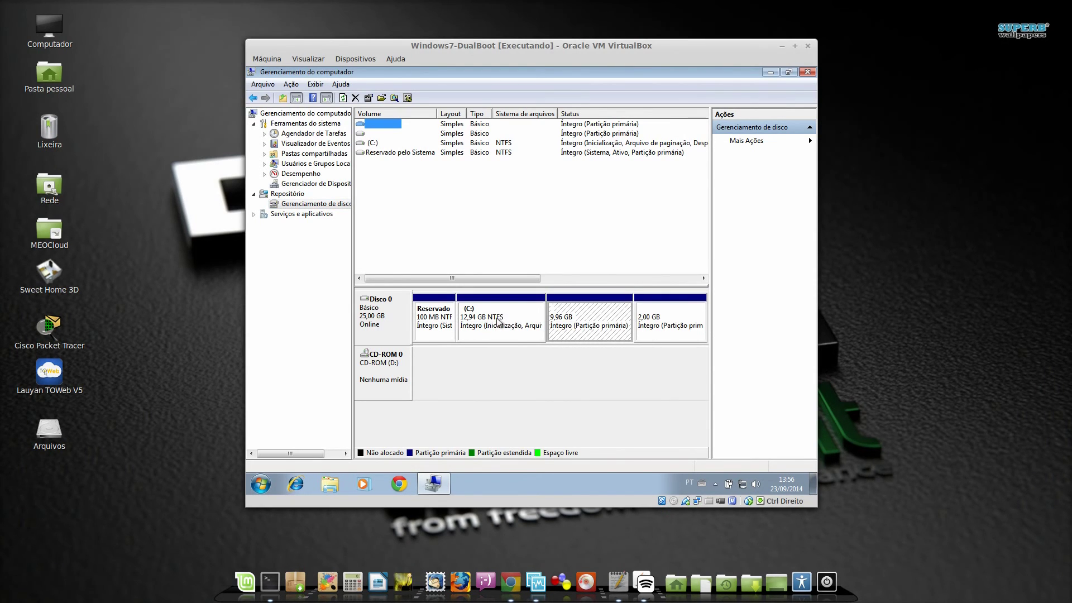
Select the 9,96 GB and 2,00 GB partitions on Disco 0 to inspect them
click(646, 331)
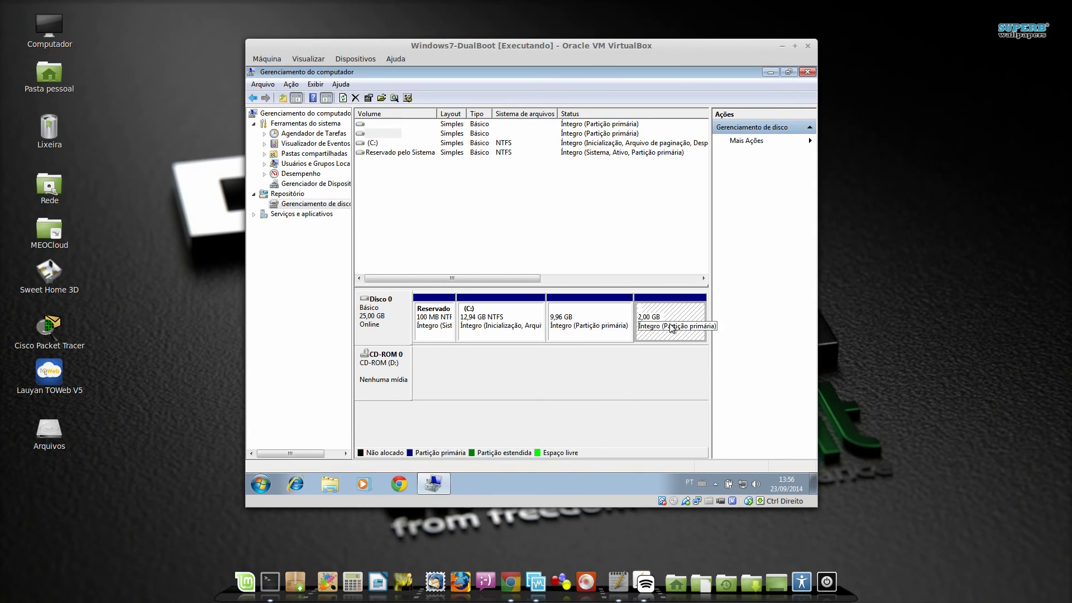
click(589, 335)
click(656, 333)
click(628, 329)
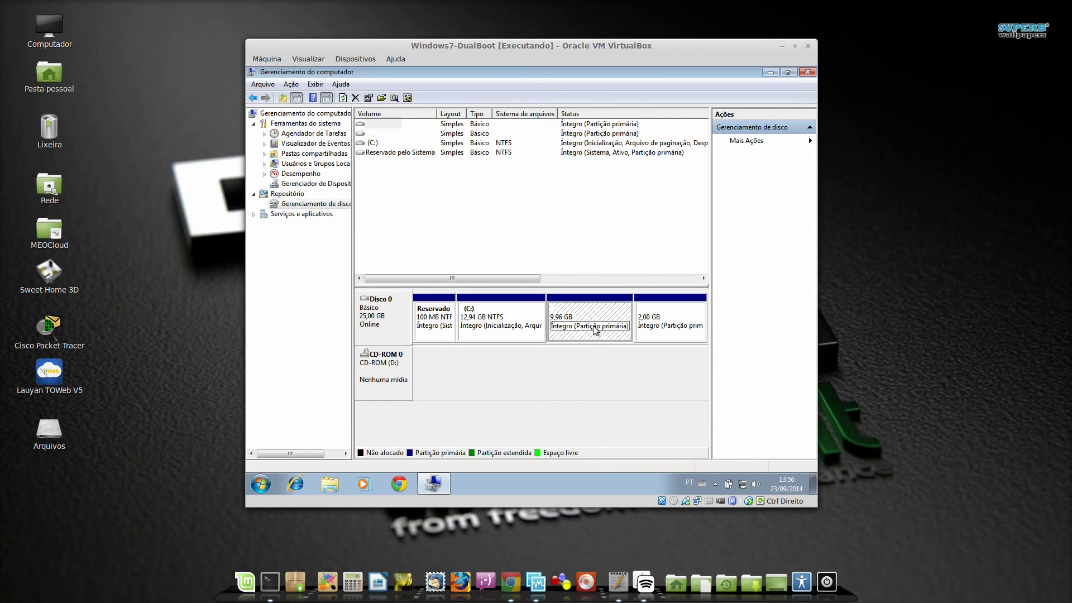
click(640, 328)
click(621, 327)
click(657, 325)
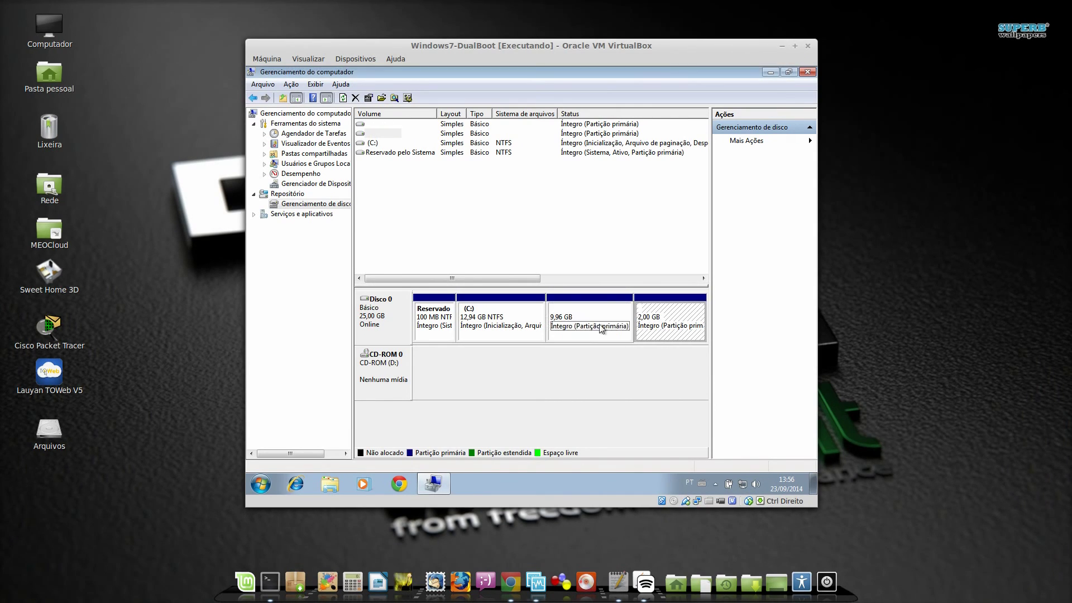
click(614, 326)
click(647, 328)
click(608, 325)
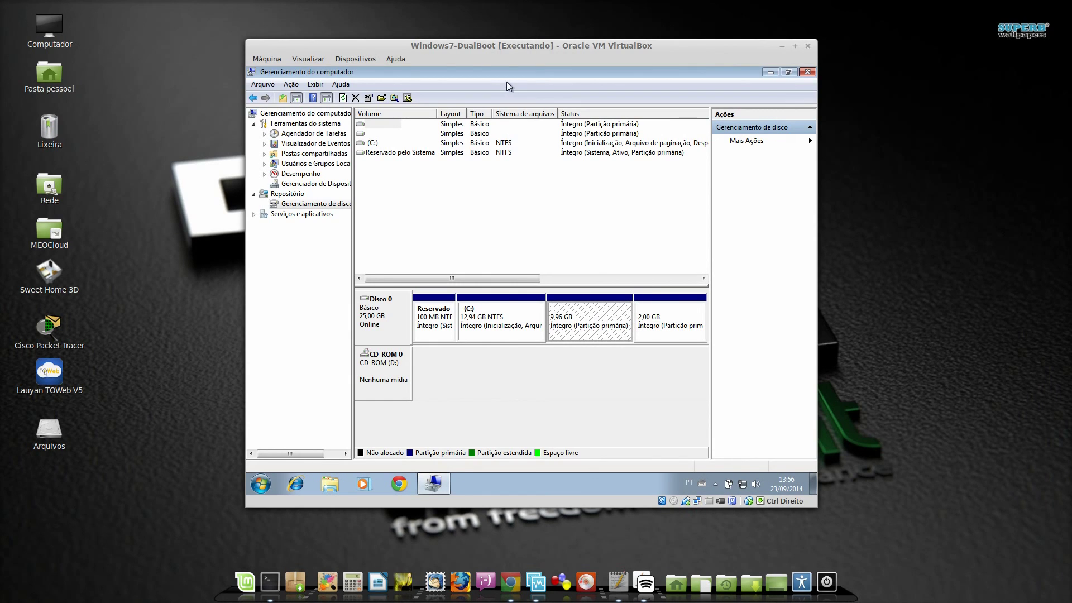